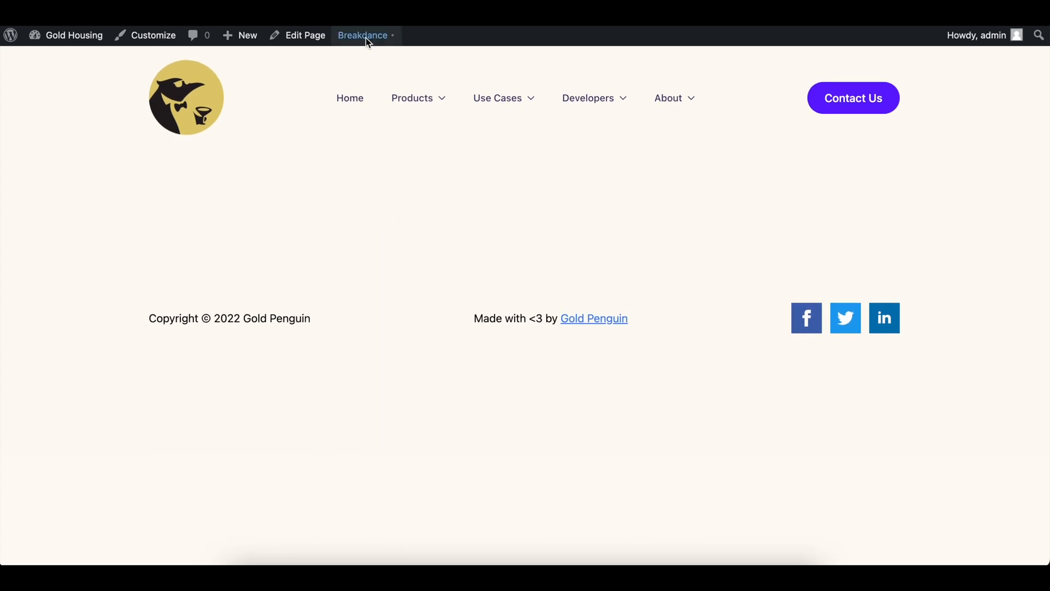
Open the Contact page in Breakdance from the admin bar's Breakdance menu
{"action": "mouse_move", "coordinate": [361, 38]}
{"action": "left_click", "coordinate": [367, 61]}
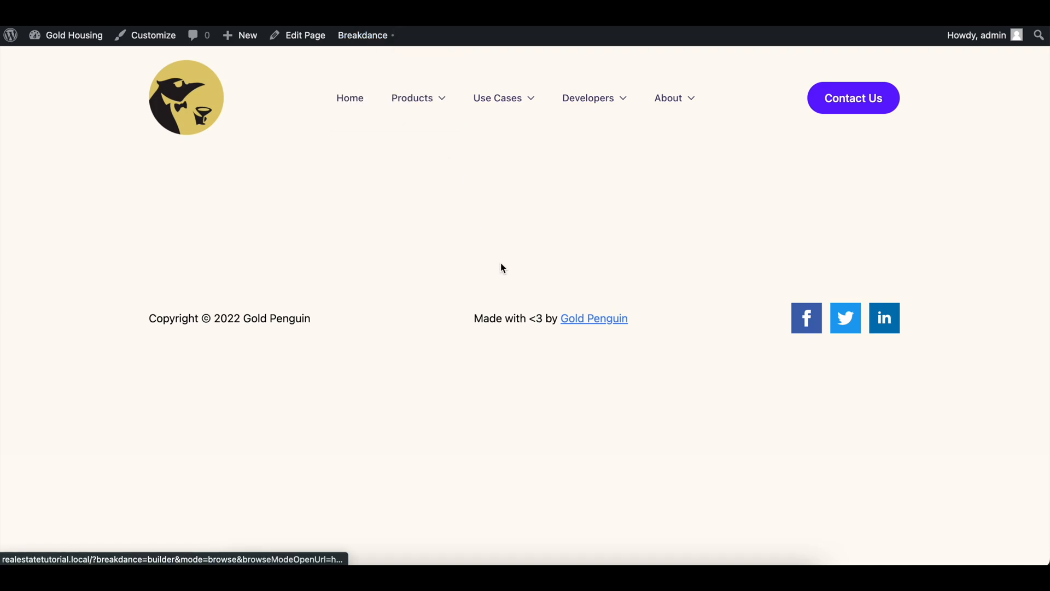
Start editing the Contact page in Breakdance and add a new section
{"action": "left_click", "coordinate": [311, 43]}
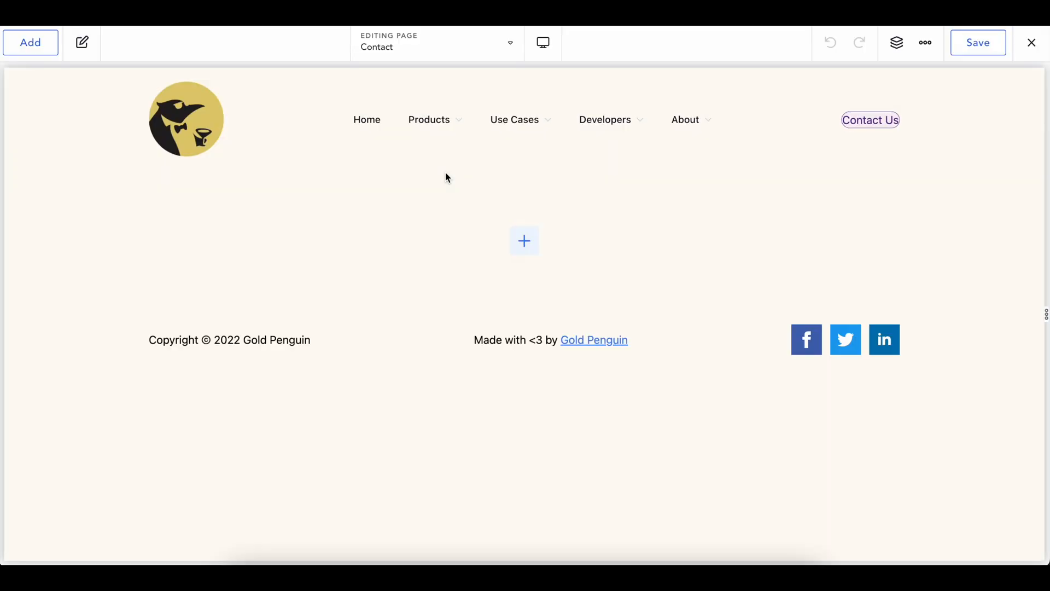
{"action": "left_click", "coordinate": [532, 238]}
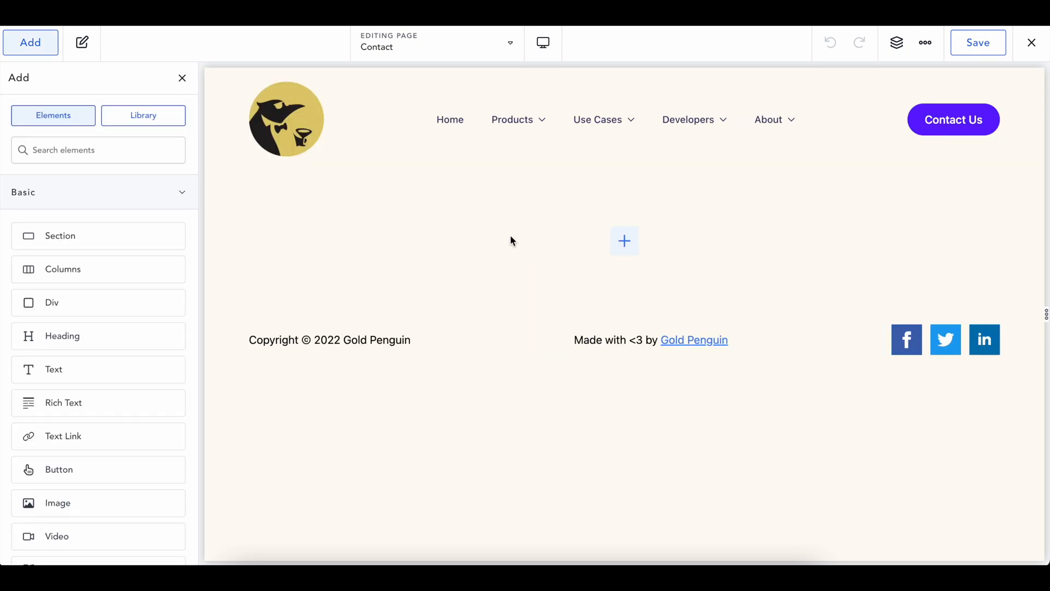
{"action": "left_click", "coordinate": [84, 234]}
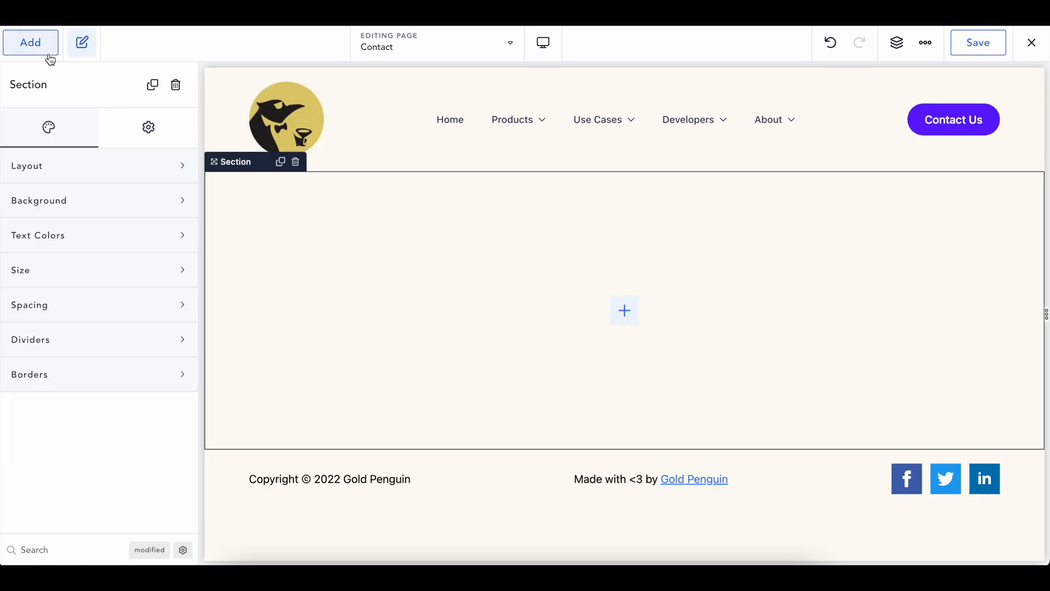
Search the elements for 'form' and insert a Form Builder into the section
{"action": "left_click", "coordinate": [49, 55]}
{"action": "left_click", "coordinate": [93, 143]}
{"action": "type", "text": "contact"}
{"action": "key", "text": "ctrl+a"}
{"action": "type", "text": "form"}
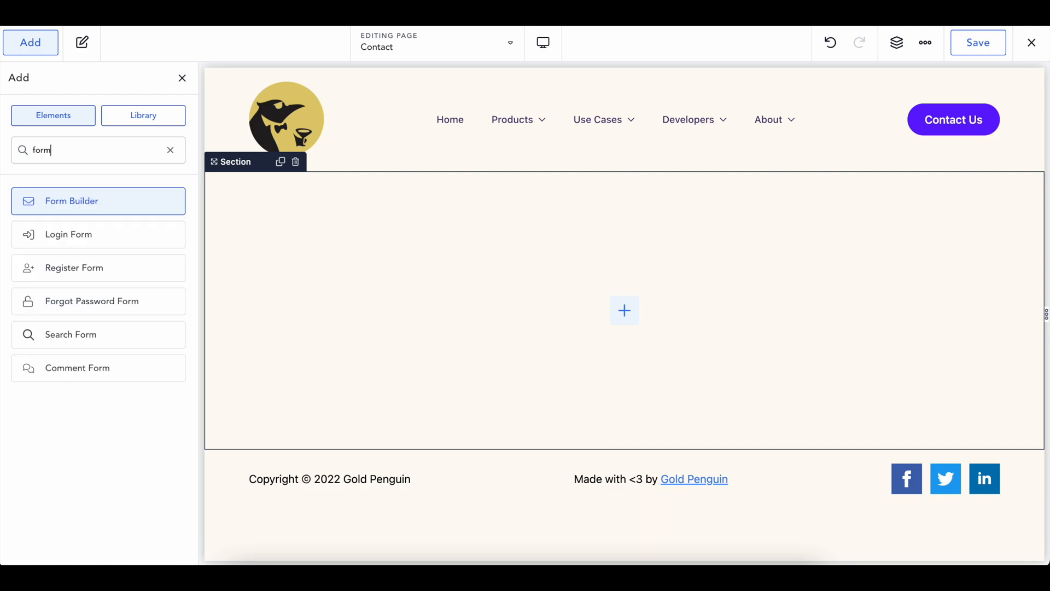
{"action": "left_click", "coordinate": [84, 204]}
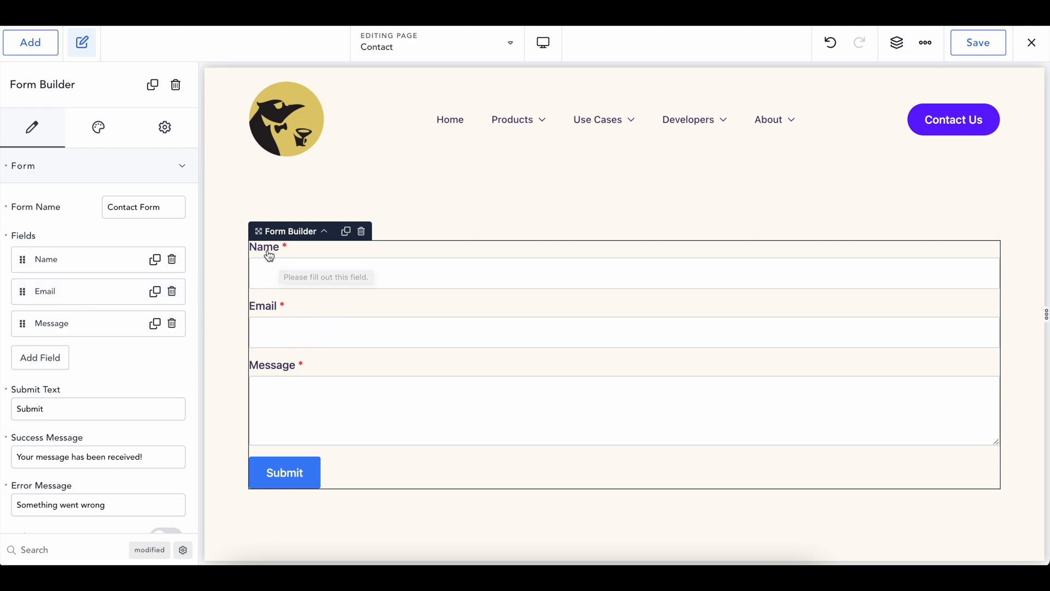
Add a Phone Number field to the form labelled 'Number'
{"action": "left_click", "coordinate": [62, 356]}
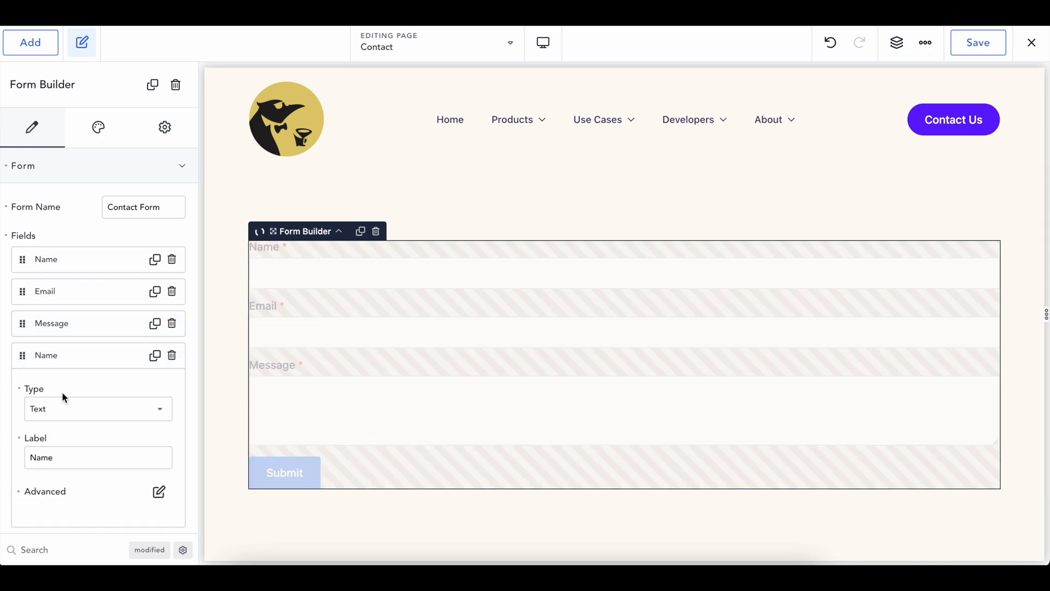
{"action": "left_click", "coordinate": [61, 408]}
{"action": "left_click", "coordinate": [63, 476]}
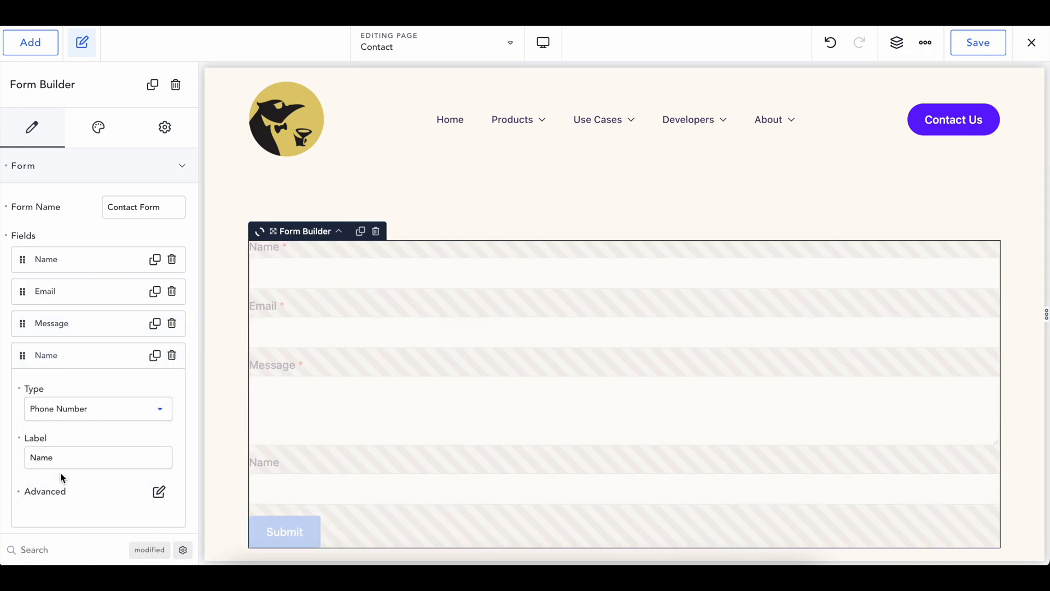
{"action": "double_click", "coordinate": [73, 462]}
{"action": "type", "text": "Number"}
Move the Number field above Message in the form's fields list
{"action": "left_click_drag", "start_coordinate": [22, 351], "coordinate": [22, 323]}
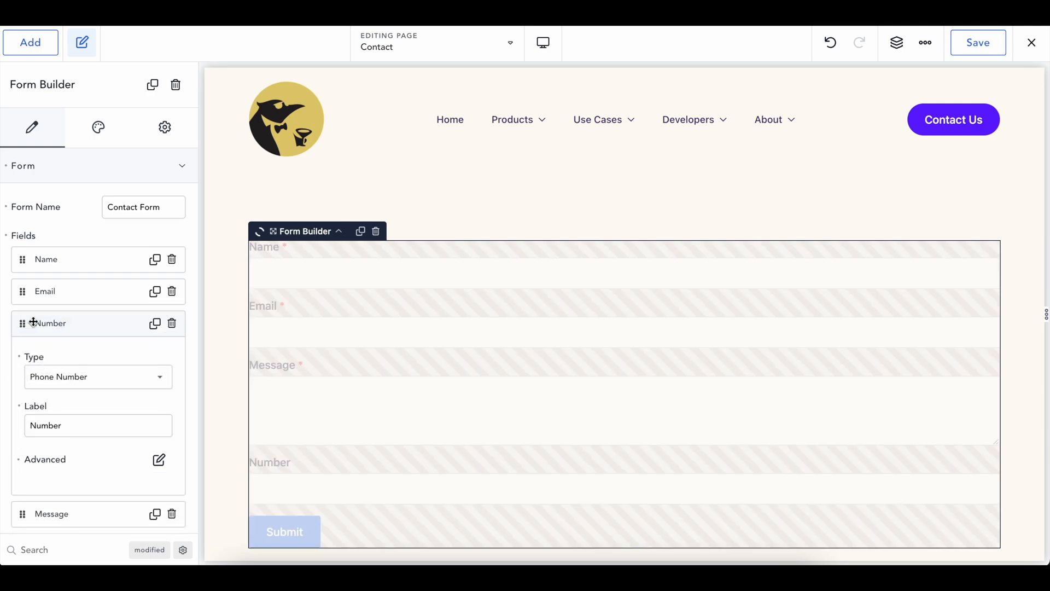
{"action": "left_click", "coordinate": [72, 326]}
{"action": "scroll", "coordinate": [293, 379], "scroll_direction": "down", "scroll_amount": 1}
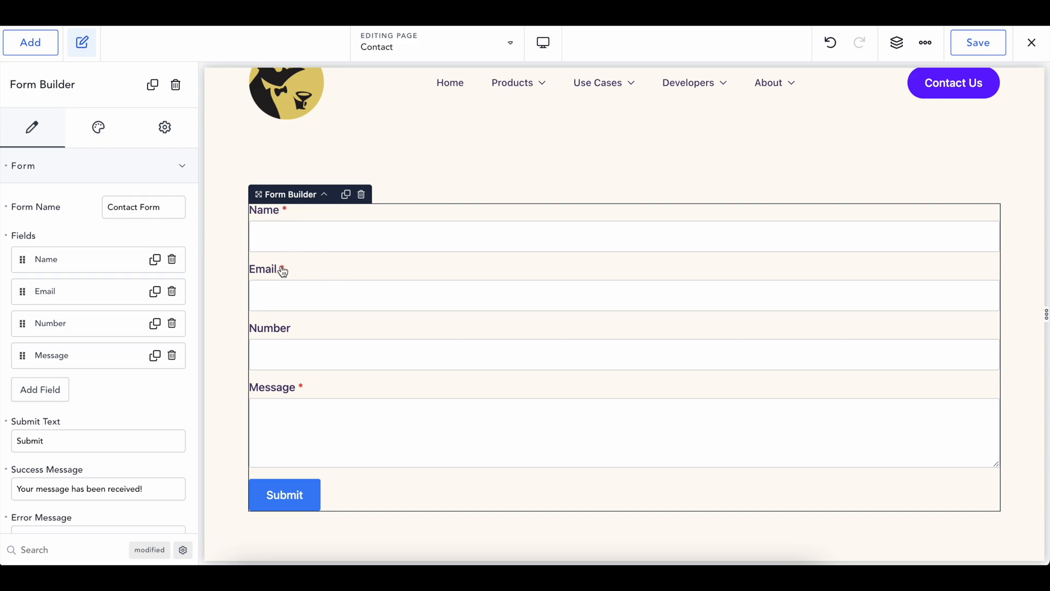
{"action": "scroll", "coordinate": [309, 386], "scroll_direction": "down", "scroll_amount": 2}
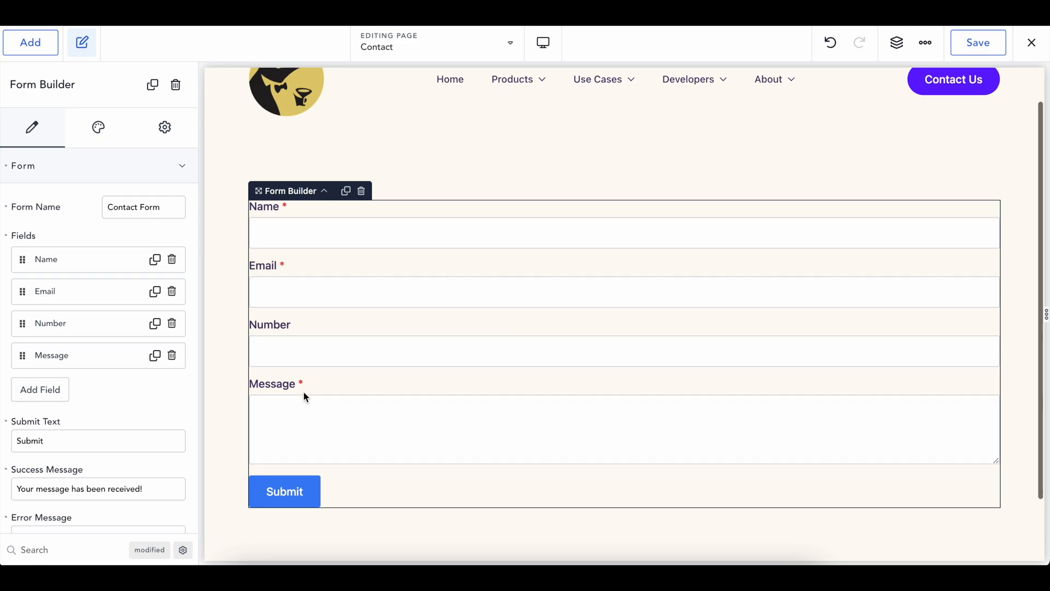
{"action": "scroll", "coordinate": [277, 284], "scroll_direction": "up", "scroll_amount": 1}
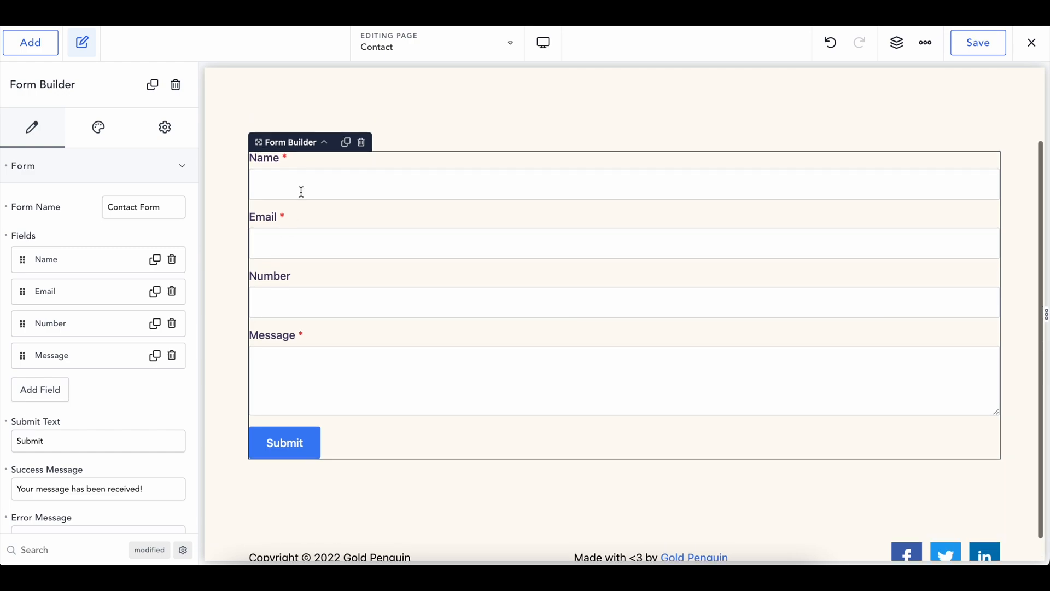
{"action": "left_click", "coordinate": [530, 116]}
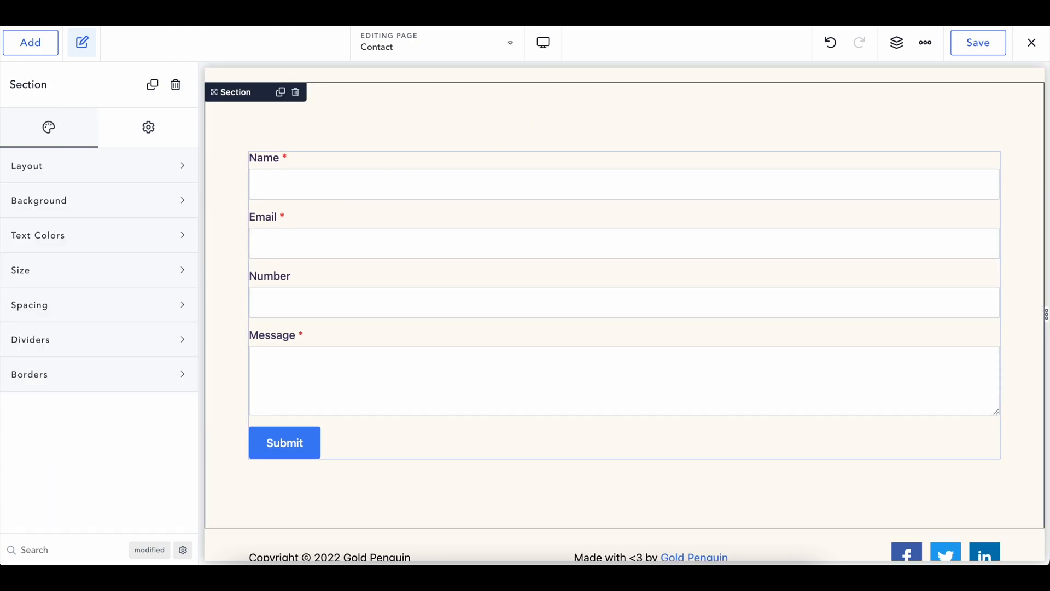
Change the Form Name to 'Contact Page Form' and review the success and error messages
{"action": "left_click", "coordinate": [403, 205]}
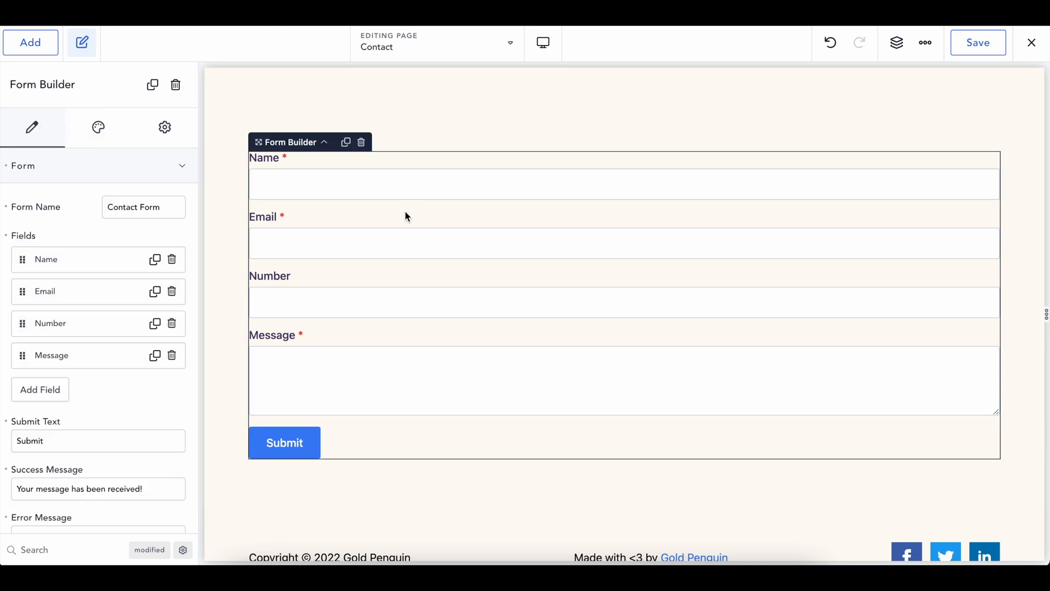
{"action": "scroll", "coordinate": [432, 134], "scroll_direction": "down", "scroll_amount": 1}
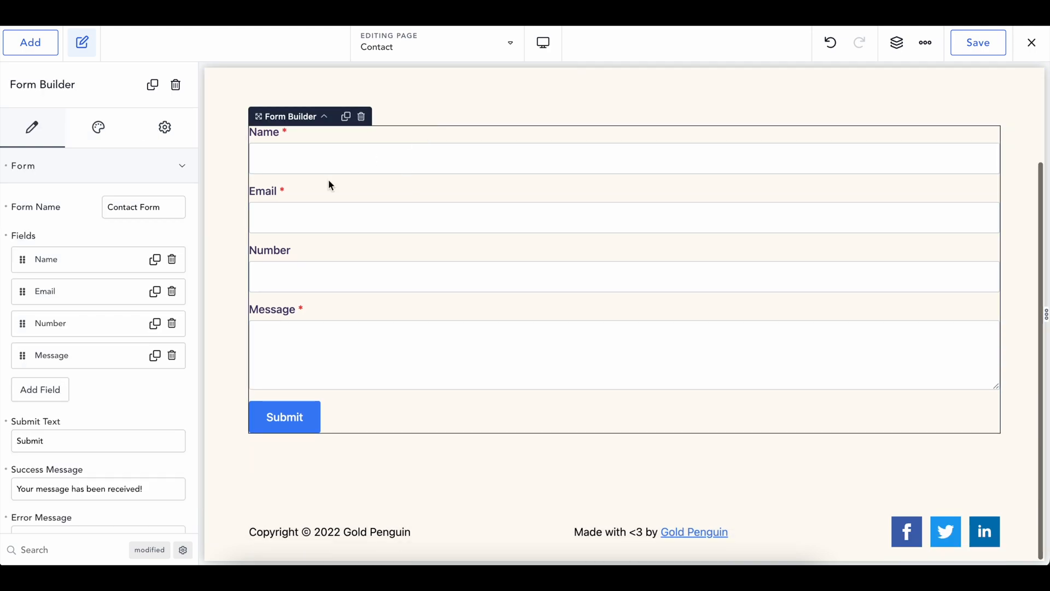
{"action": "triple_click", "coordinate": [166, 208]}
{"action": "type", "text": "Contact Page Form"}
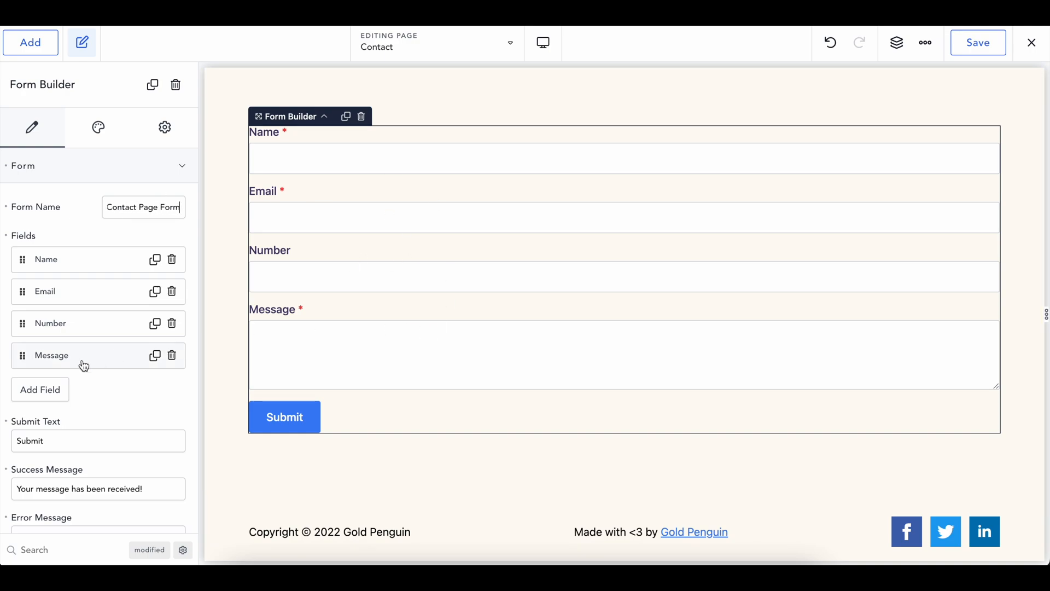
{"action": "scroll", "coordinate": [84, 365], "scroll_direction": "down", "scroll_amount": 3}
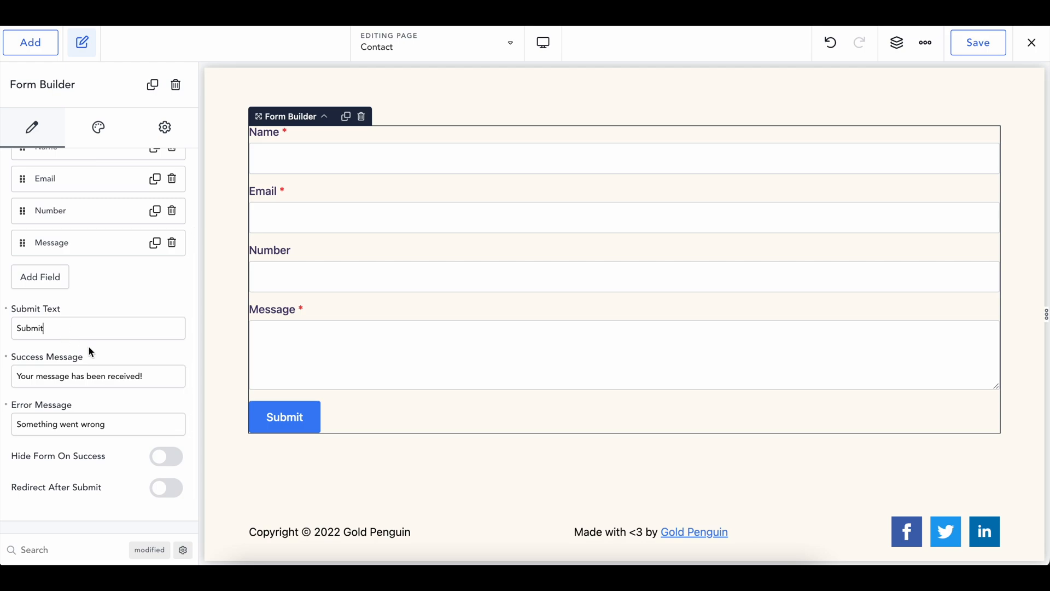
{"action": "left_click_drag", "start_coordinate": [143, 376], "coordinate": [16, 377]}
{"action": "left_click_drag", "start_coordinate": [17, 425], "coordinate": [103, 425]}
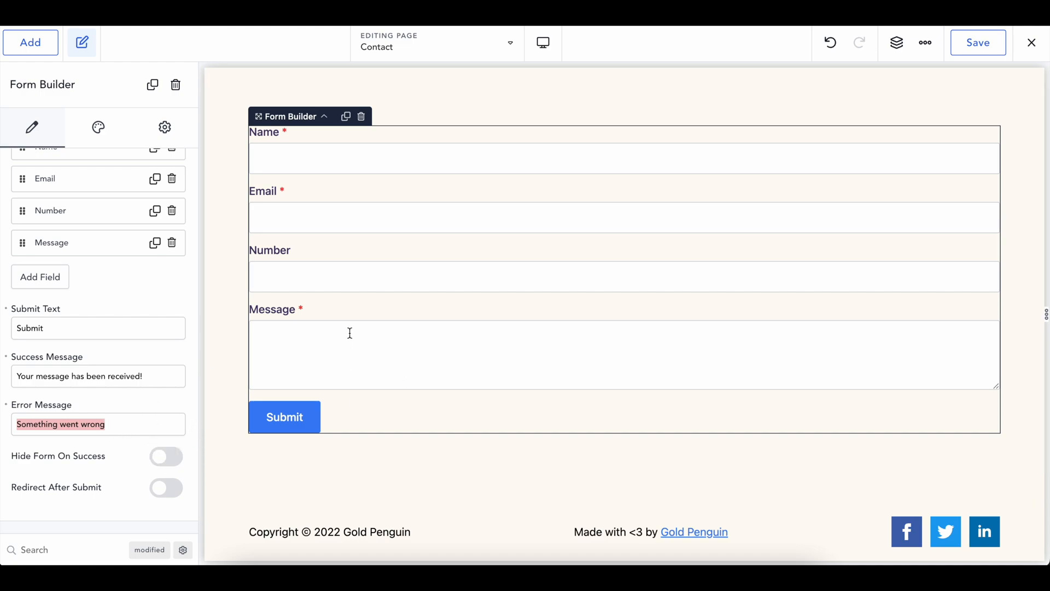
{"action": "scroll", "coordinate": [136, 493], "scroll_direction": "up", "scroll_amount": 1}
{"action": "scroll", "coordinate": [154, 471], "scroll_direction": "down", "scroll_amount": 2}
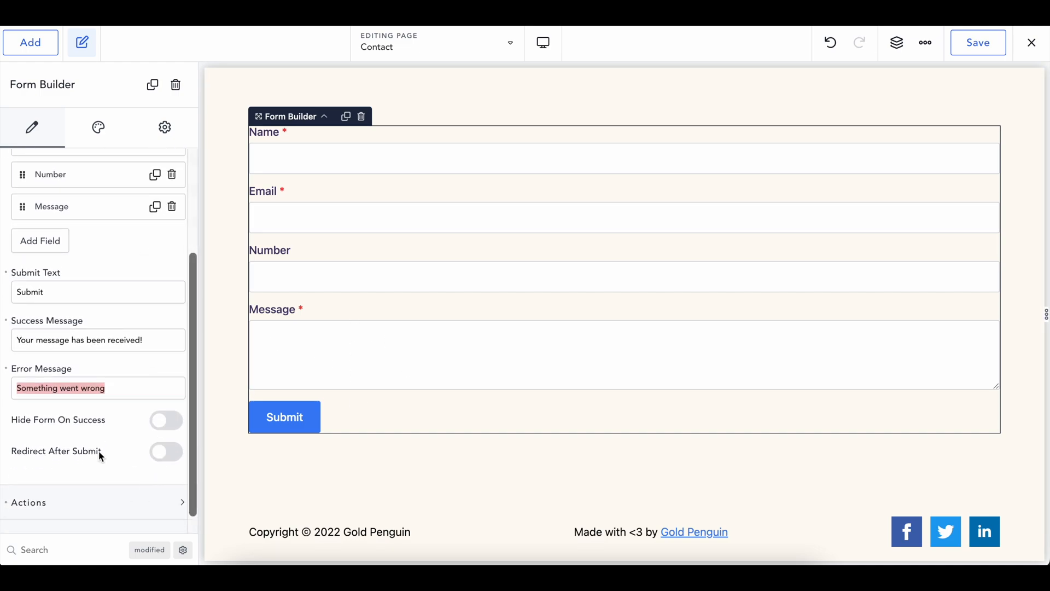
{"action": "scroll", "coordinate": [99, 451], "scroll_direction": "up", "scroll_amount": 3}
{"action": "scroll", "coordinate": [391, 285], "scroll_direction": "up", "scroll_amount": 2}
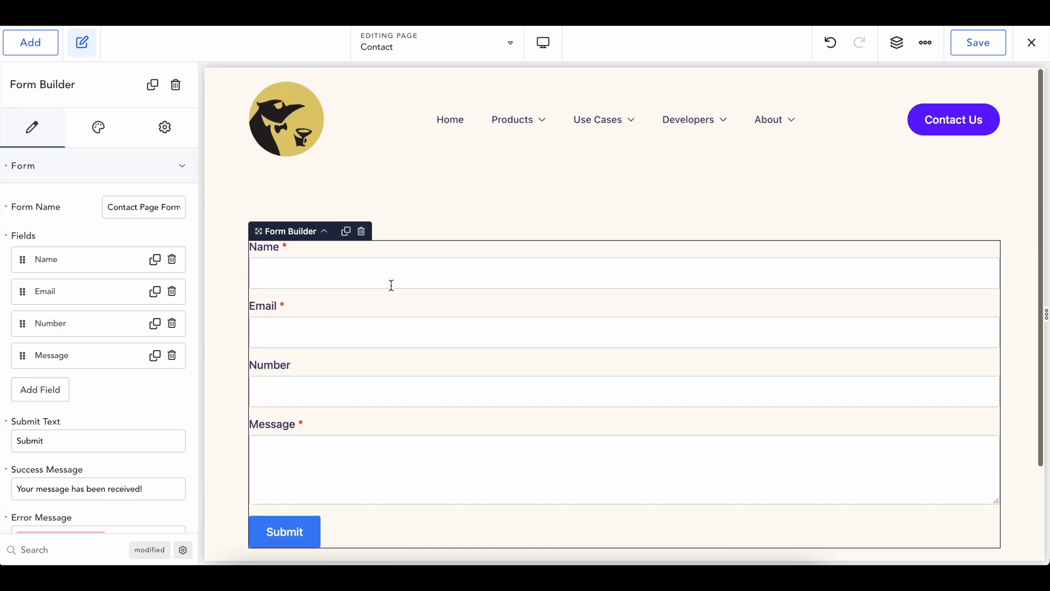
Add a heading reading 'Have any questions? Contact us!' above the form
{"action": "left_click", "coordinate": [428, 230]}
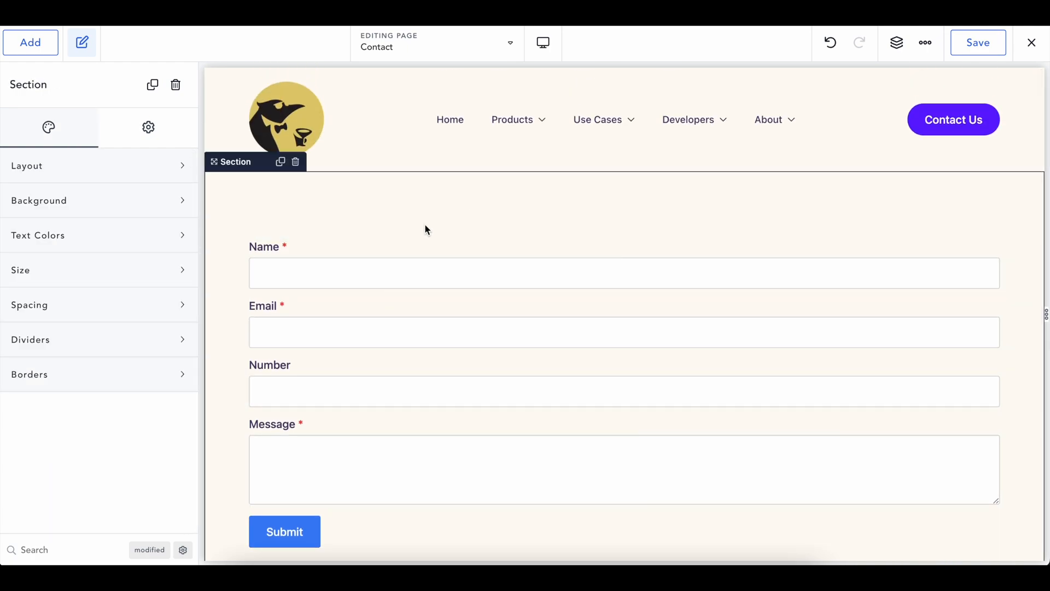
{"action": "left_click", "coordinate": [23, 50]}
{"action": "left_click", "coordinate": [50, 326]}
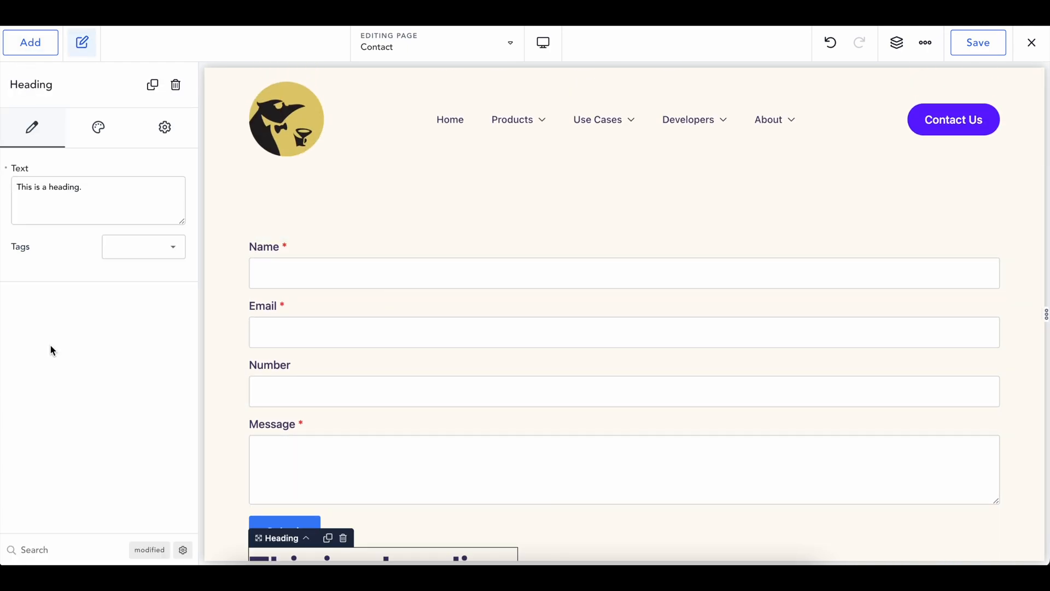
{"action": "left_click", "coordinate": [897, 43]}
{"action": "left_click_drag", "start_coordinate": [909, 147], "coordinate": [908, 132]}
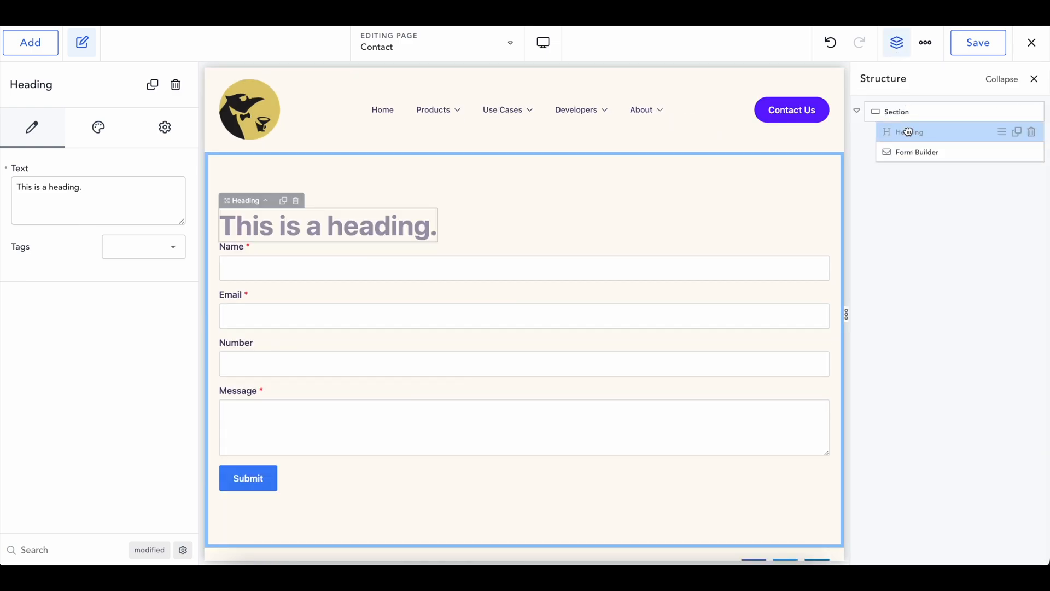
{"action": "type", "text": "Have an"}
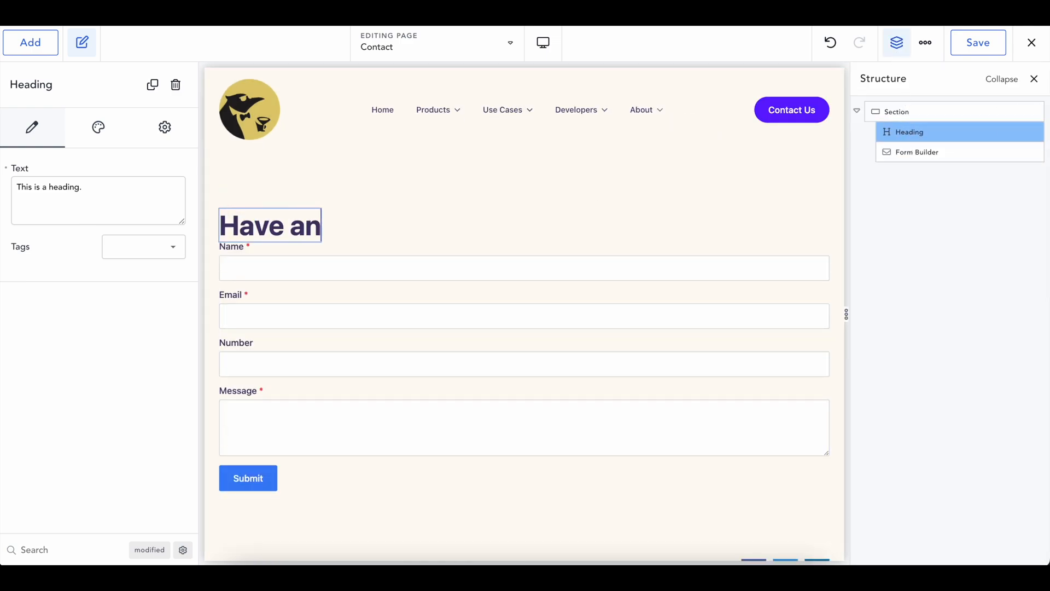
{"action": "type", "text": "y questions? Contact us!"}
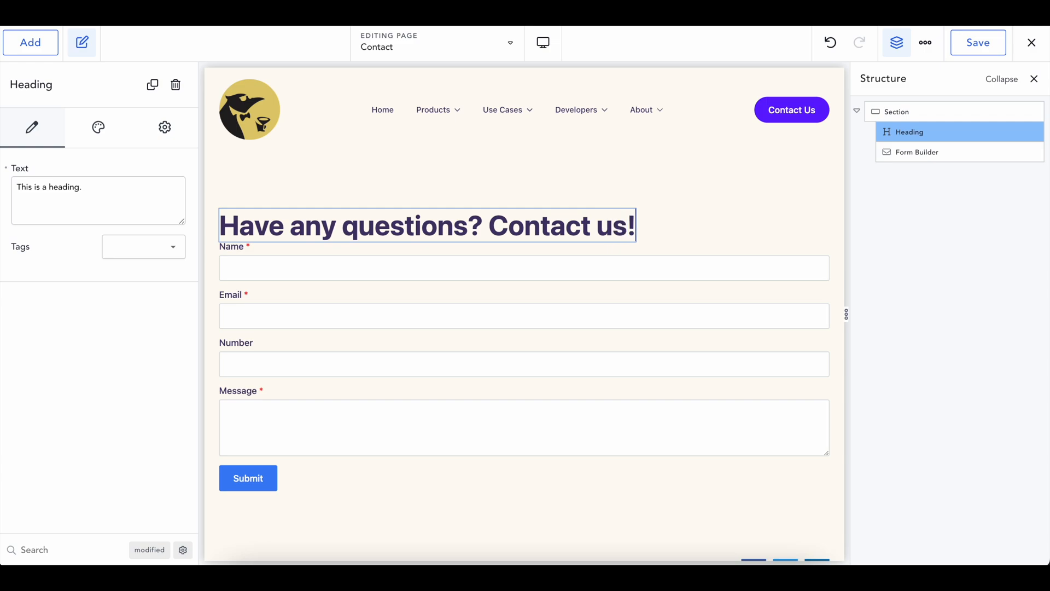
{"action": "left_click", "coordinate": [650, 221]}
{"action": "left_click", "coordinate": [584, 225]}
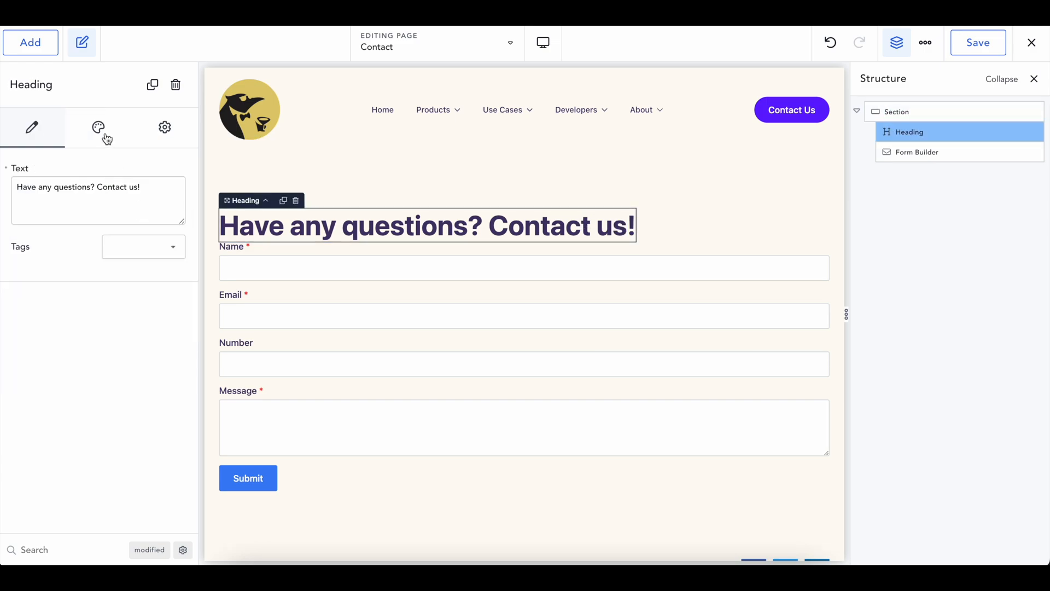
Make the heading an h1 and give it a bottom margin in rem
{"action": "left_click", "coordinate": [115, 245]}
{"action": "left_click", "coordinate": [139, 259]}
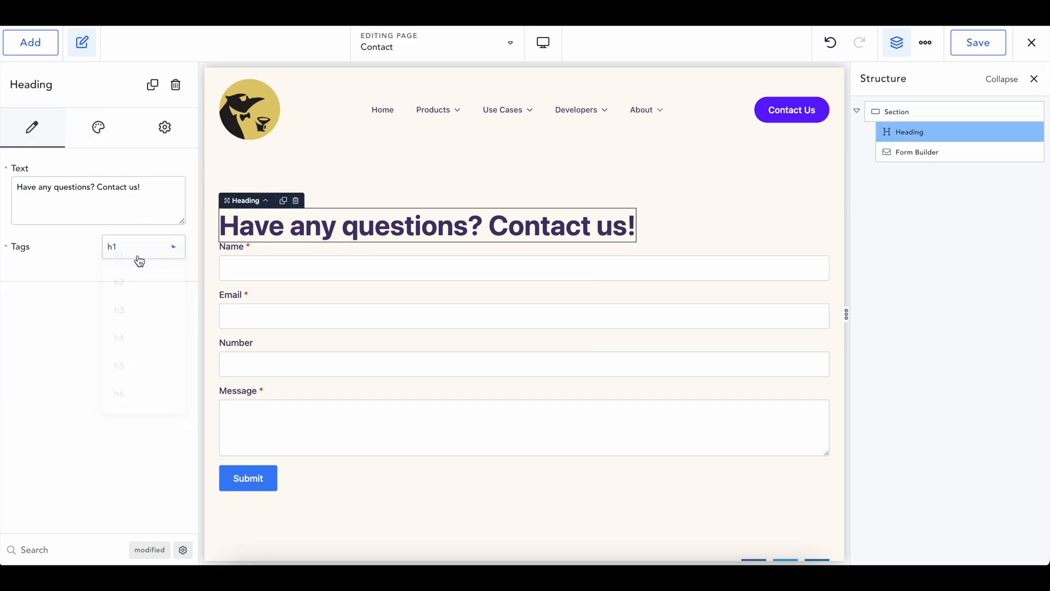
{"action": "left_click", "coordinate": [105, 133]}
{"action": "left_click", "coordinate": [79, 240]}
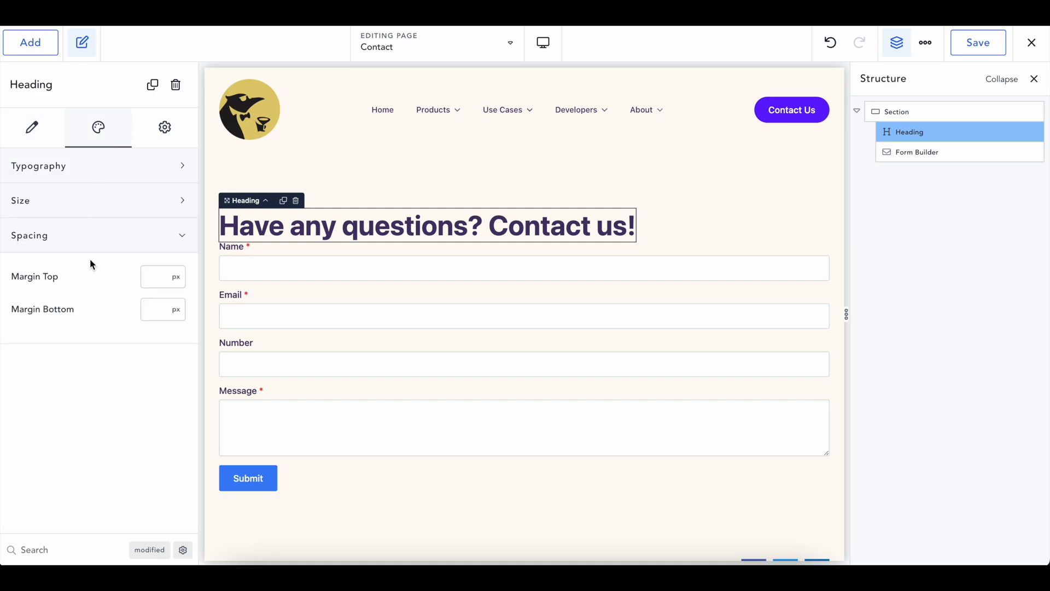
{"action": "left_click", "coordinate": [147, 304]}
{"action": "type", "text": "20"}
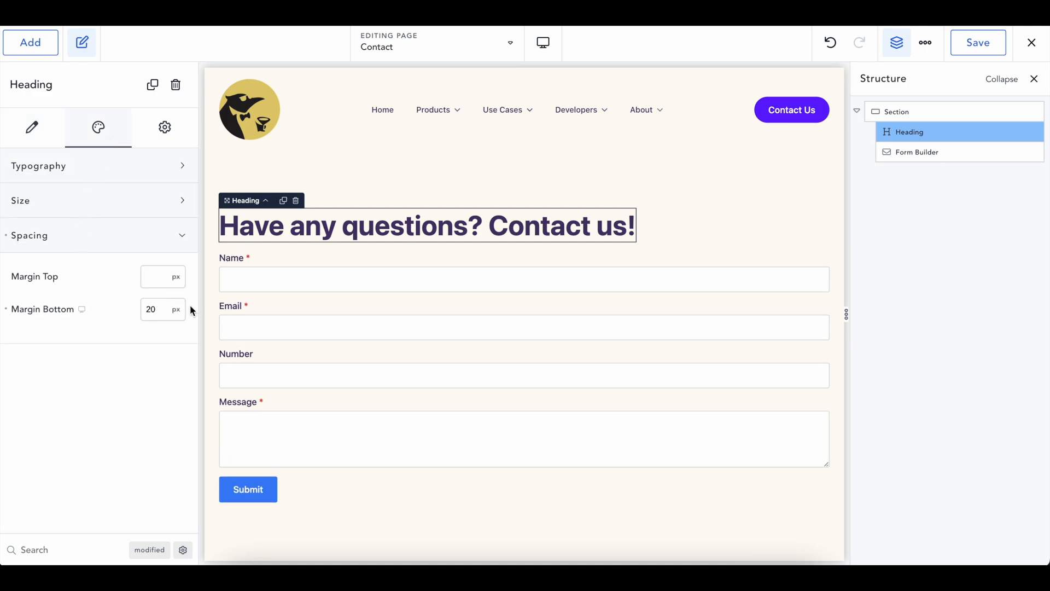
{"action": "left_click", "coordinate": [176, 309]}
{"action": "left_click", "coordinate": [183, 424]}
{"action": "double_click", "coordinate": [149, 309]}
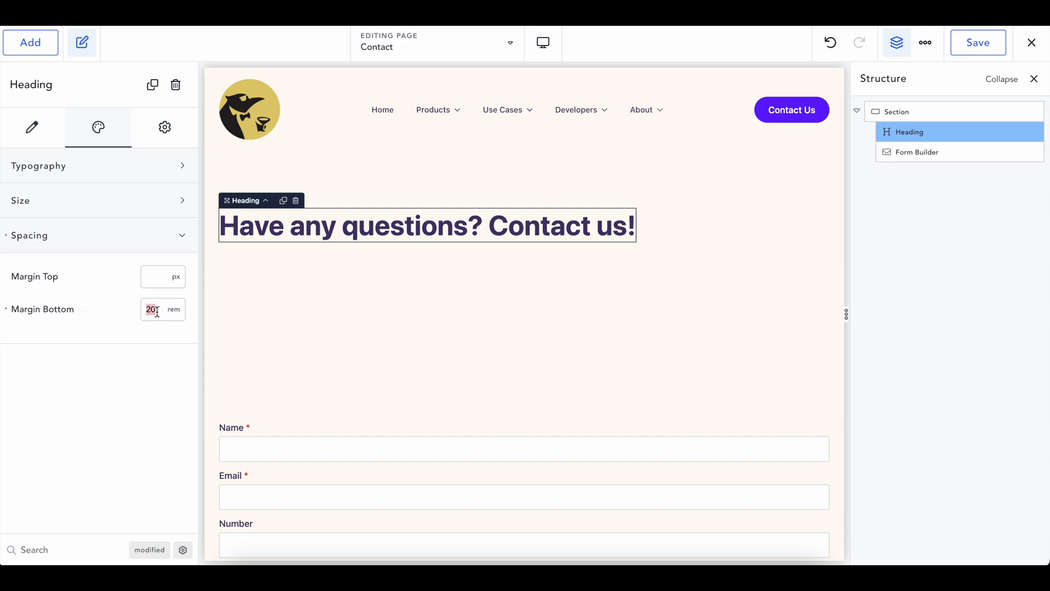
Correct the heading's bottom margin to 2 rem and expand the form's Actions settings
{"action": "type", "text": "2"}
{"action": "left_click", "coordinate": [374, 192]}
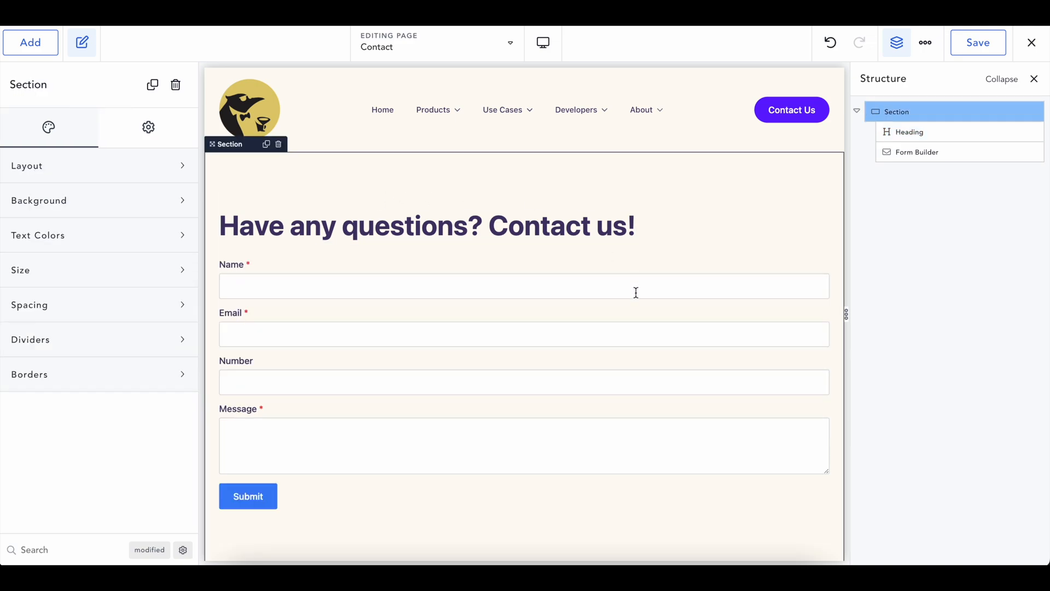
{"action": "scroll", "coordinate": [635, 293], "scroll_direction": "down", "scroll_amount": 1}
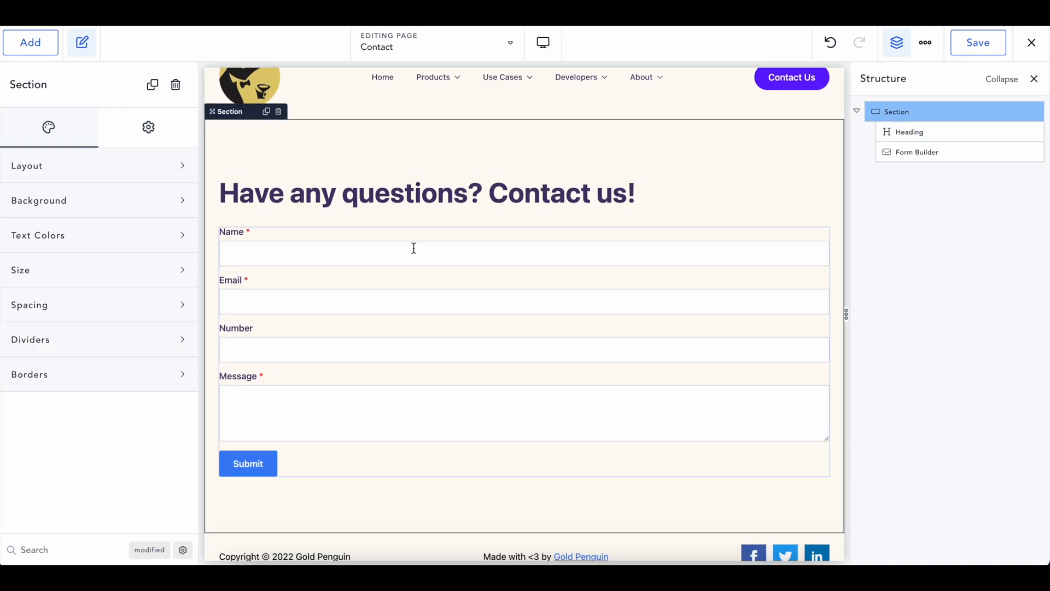
{"action": "left_click", "coordinate": [355, 325]}
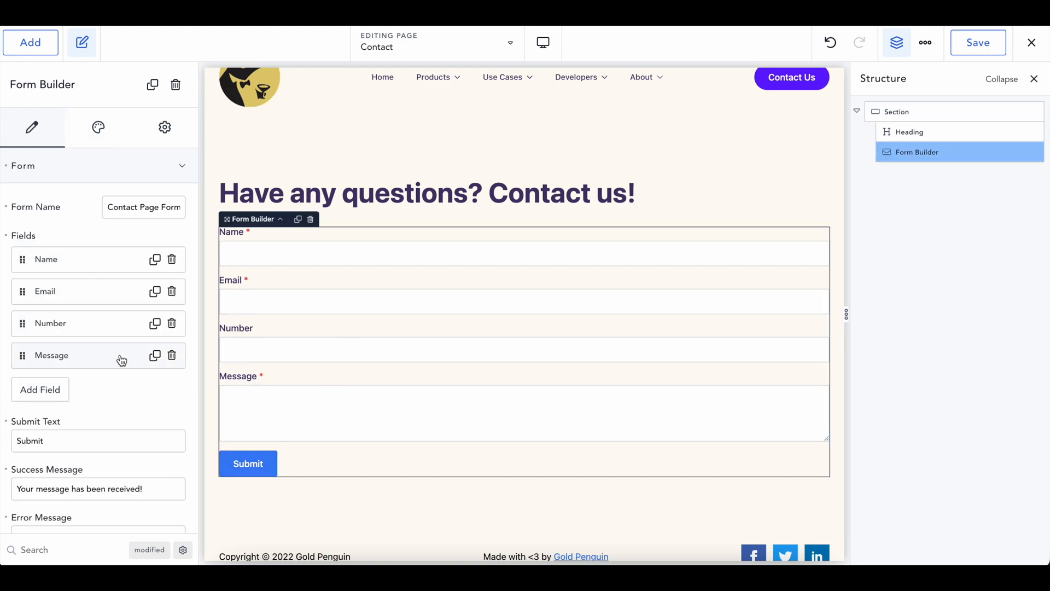
{"action": "scroll", "coordinate": [122, 359], "scroll_direction": "down", "scroll_amount": 3}
{"action": "left_click", "coordinate": [30, 481]}
{"action": "scroll", "coordinate": [29, 486], "scroll_direction": "down", "scroll_amount": 1}
{"action": "scroll", "coordinate": [29, 486], "scroll_direction": "down", "scroll_amount": 2}
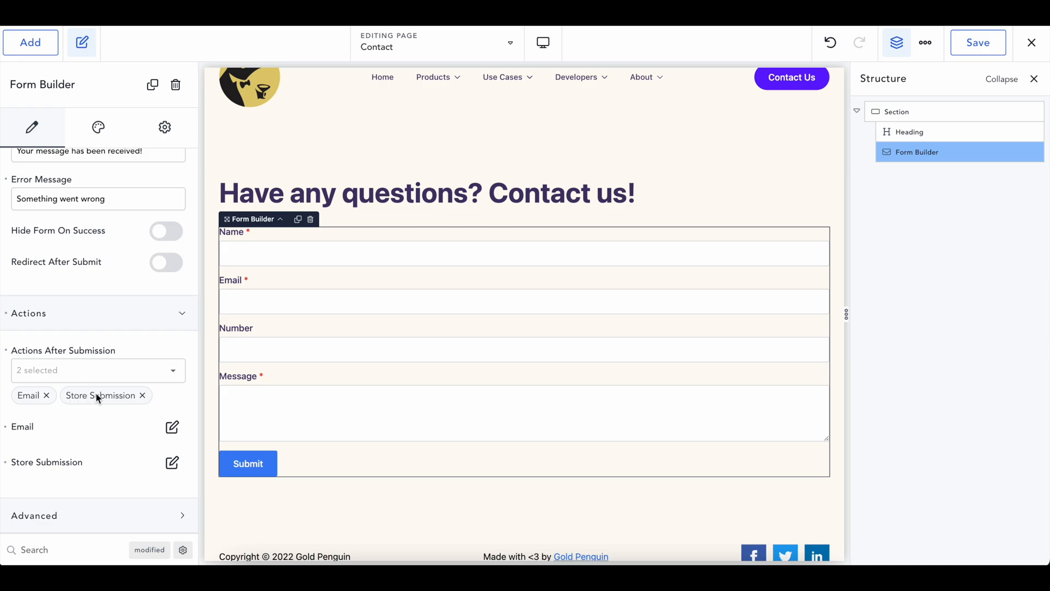
{"action": "left_click", "coordinate": [172, 427]}
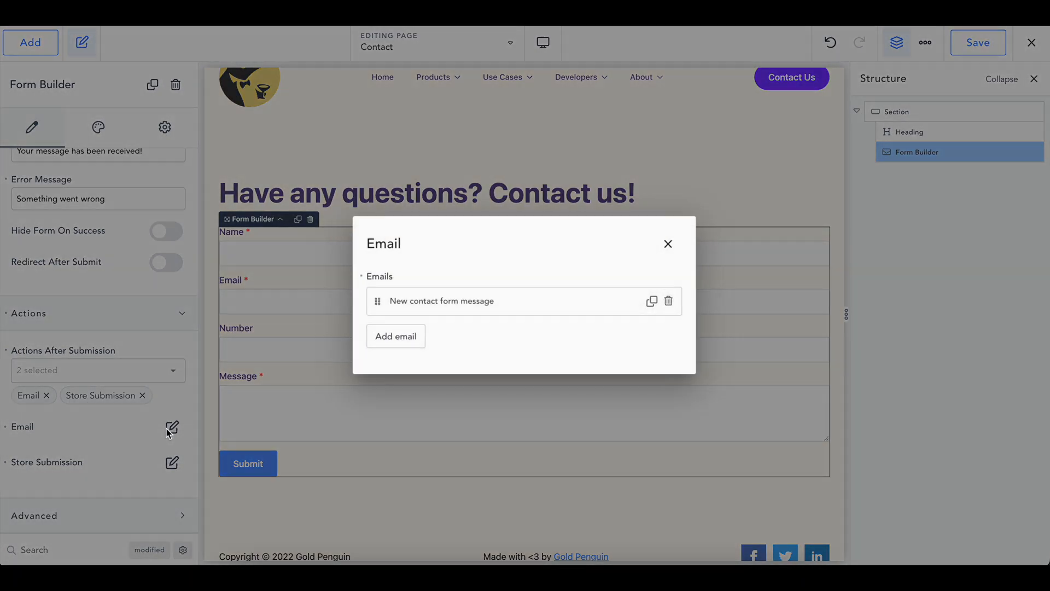
{"action": "left_click", "coordinate": [456, 298]}
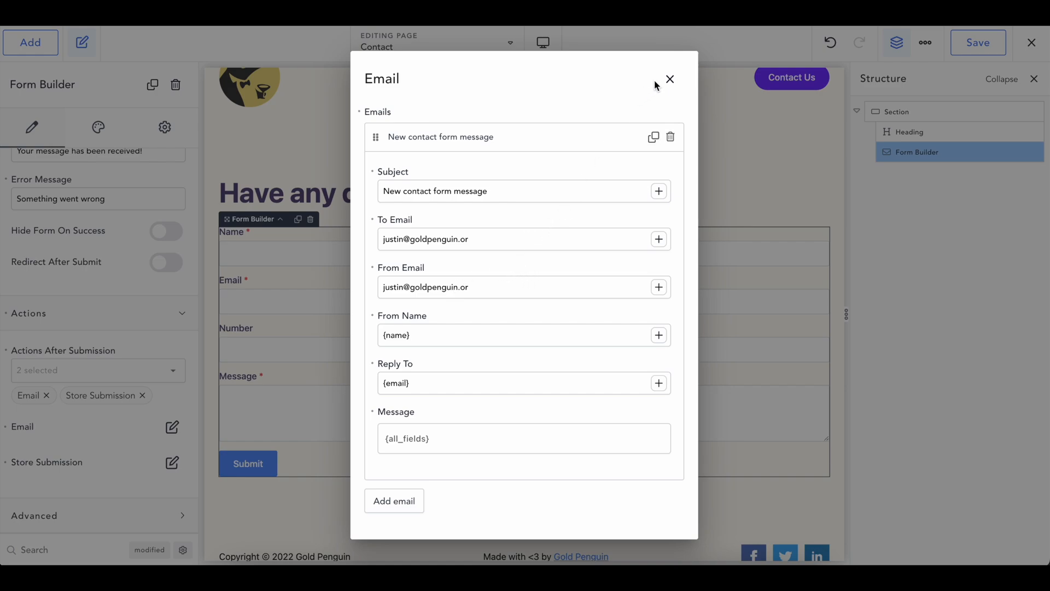
{"action": "left_click", "coordinate": [670, 78]}
{"action": "mouse_move", "coordinate": [657, 81]}
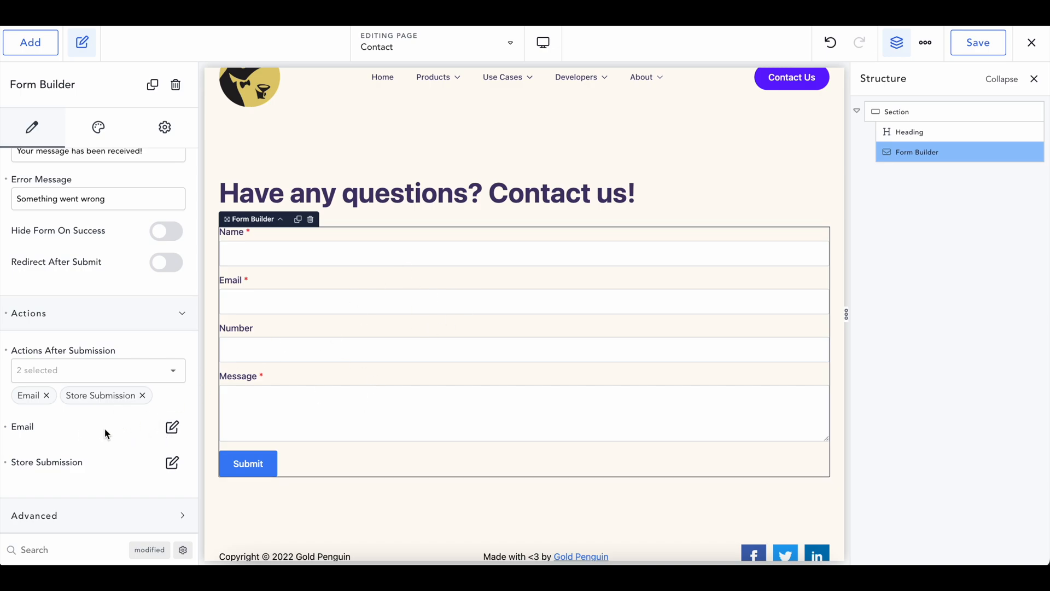
Set the Store Submission title to {email}-{name} and close its settings
{"action": "left_click", "coordinate": [172, 460]}
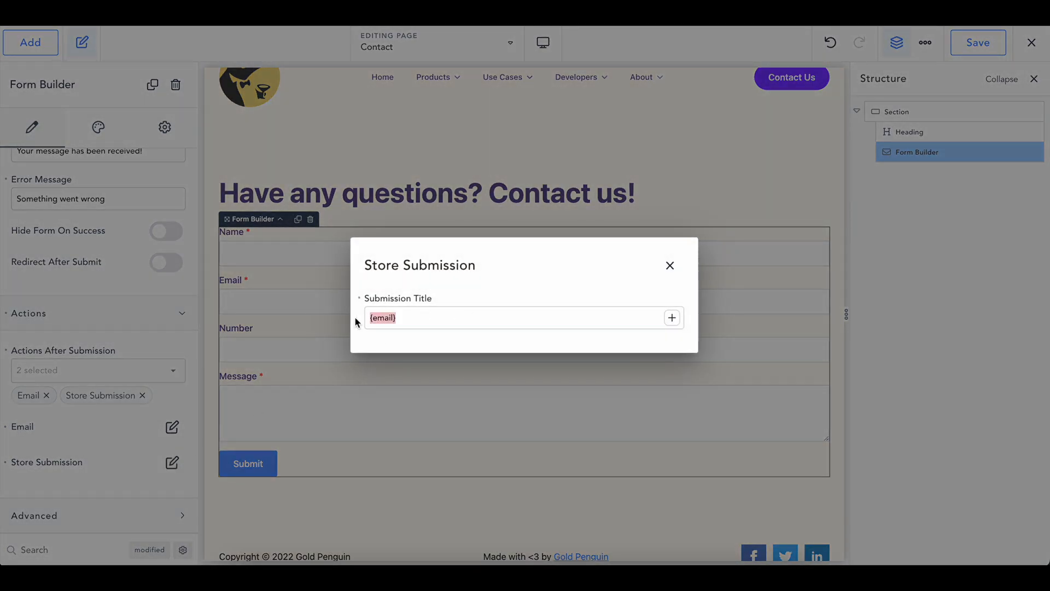
{"action": "left_click", "coordinate": [414, 316]}
{"action": "left_click", "coordinate": [673, 320]}
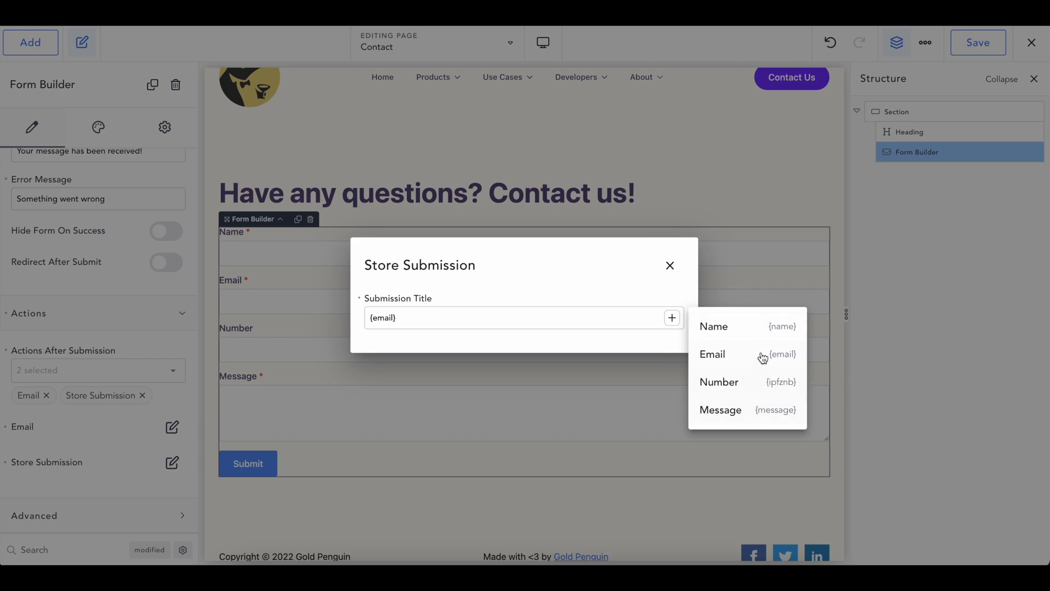
{"action": "left_click", "coordinate": [708, 327]}
{"action": "left_click_drag", "start_coordinate": [371, 320], "coordinate": [479, 319]}
{"action": "left_click", "coordinate": [479, 319]}
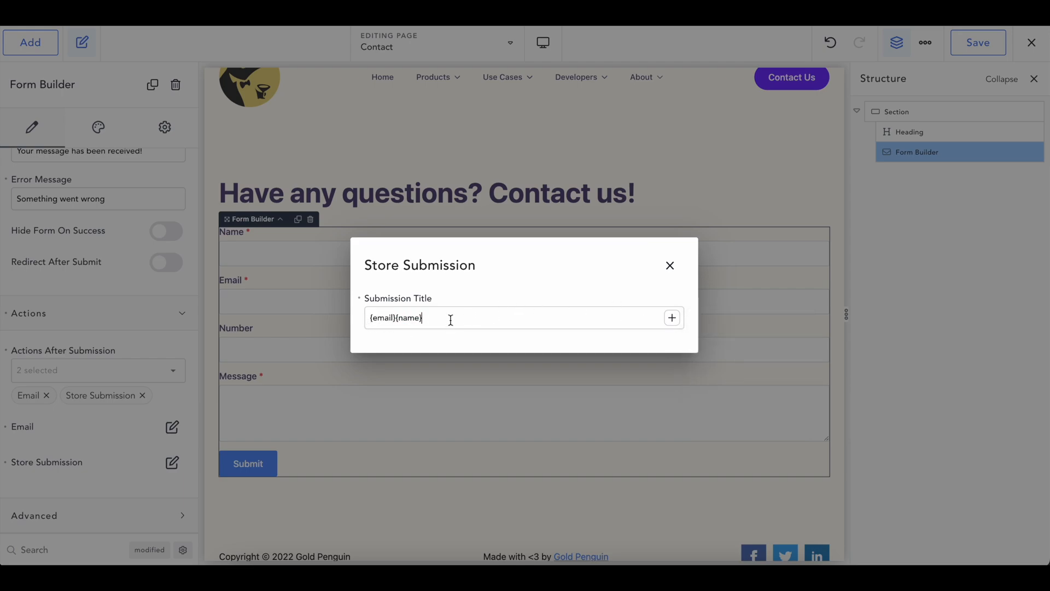
{"action": "left_click", "coordinate": [396, 319]}
{"action": "type", "text": "-"}
{"action": "left_click_drag", "start_coordinate": [430, 323], "coordinate": [368, 323]}
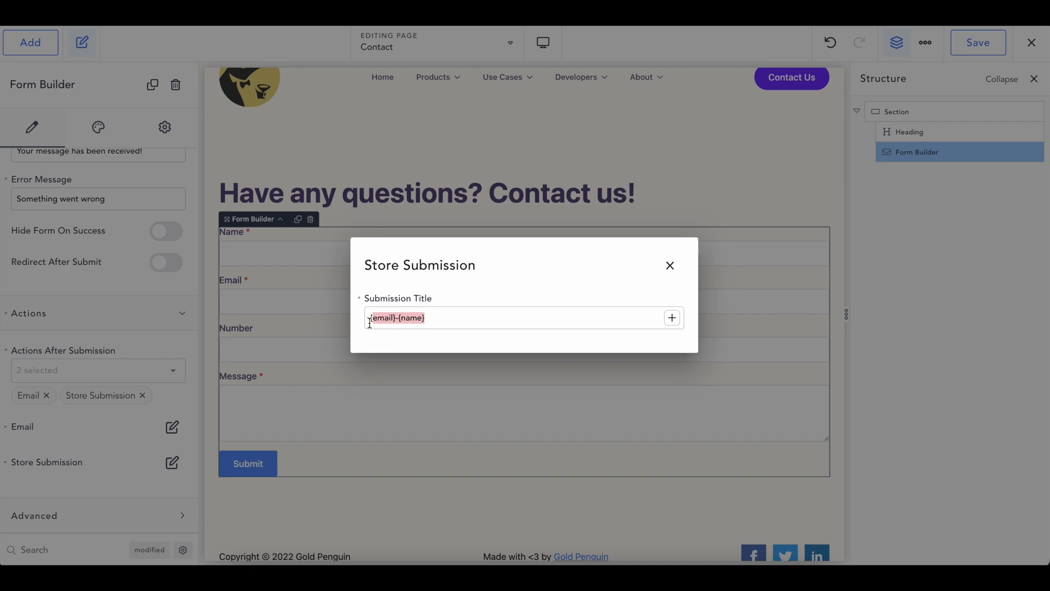
{"action": "left_click", "coordinate": [483, 320]}
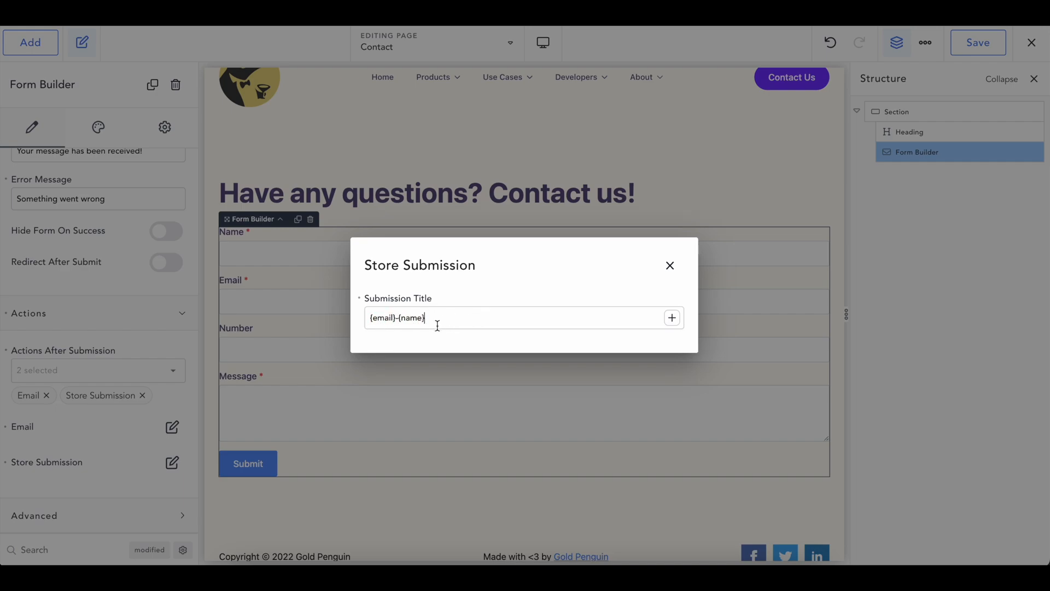
{"action": "left_click", "coordinate": [670, 265]}
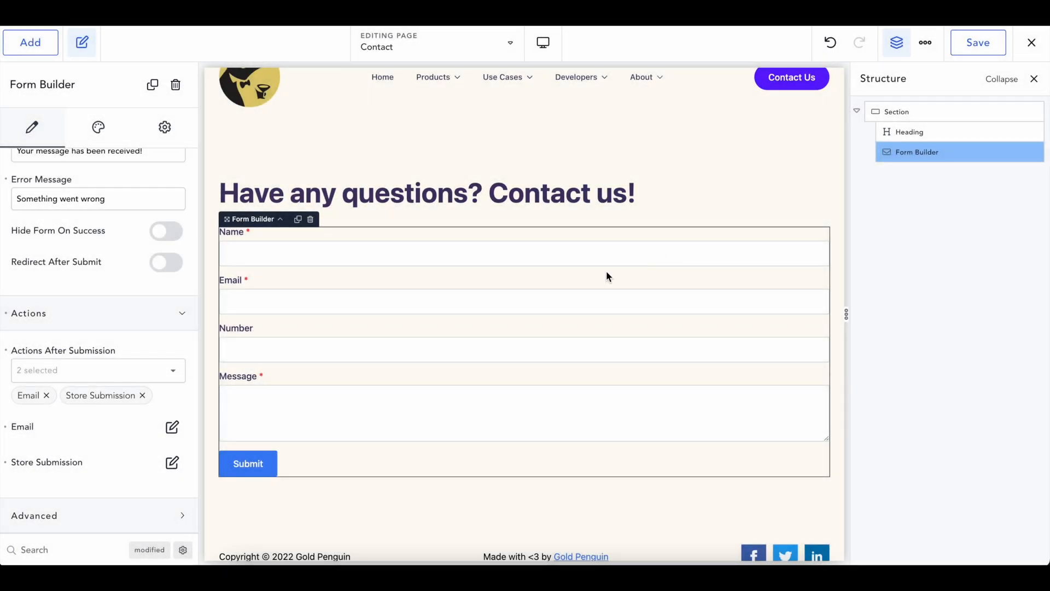
Enable the form's Honeypot field, leave reCAPTCHA off, and save the page
{"action": "left_click", "coordinate": [54, 516]}
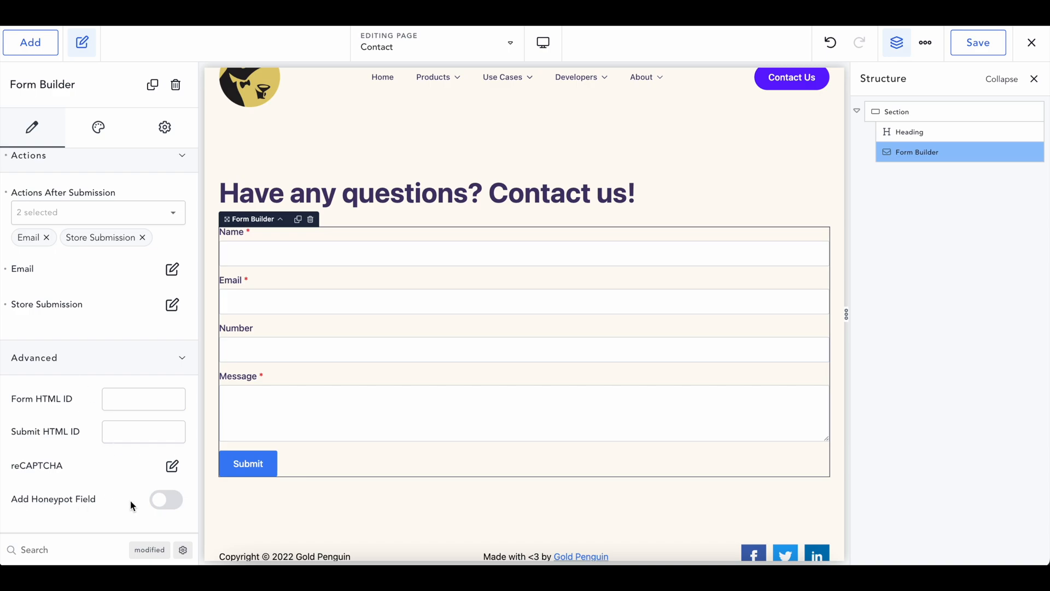
{"action": "left_click", "coordinate": [166, 499]}
{"action": "left_click", "coordinate": [173, 466]}
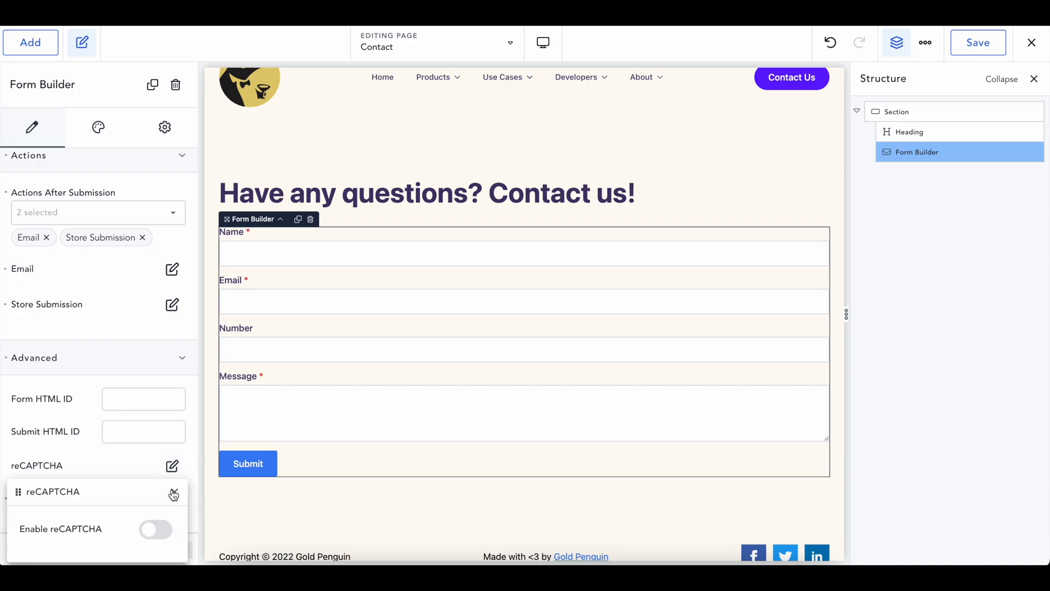
{"action": "left_click", "coordinate": [156, 530]}
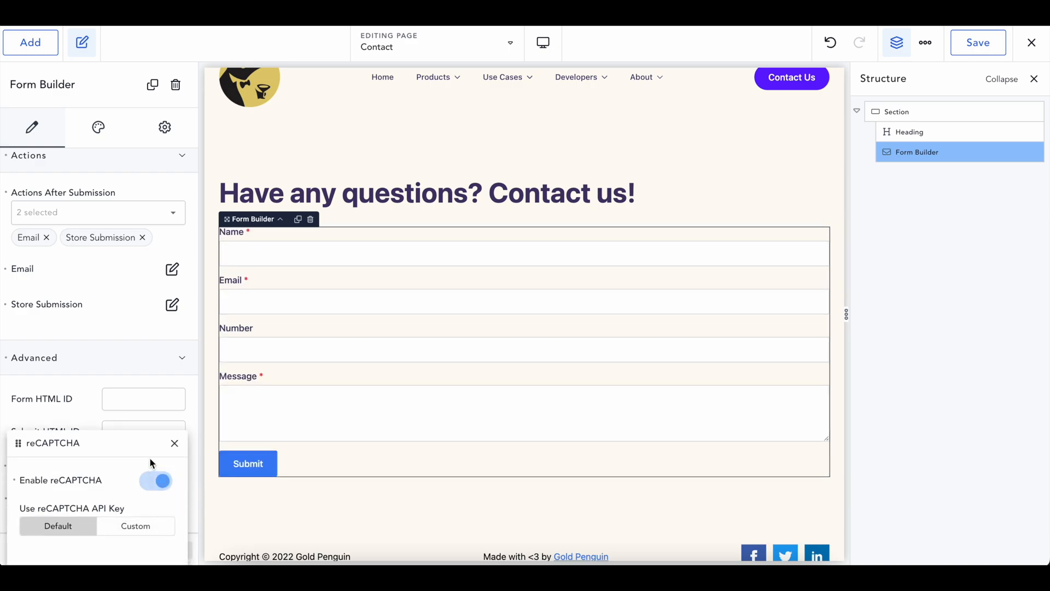
{"action": "left_click", "coordinate": [148, 482]}
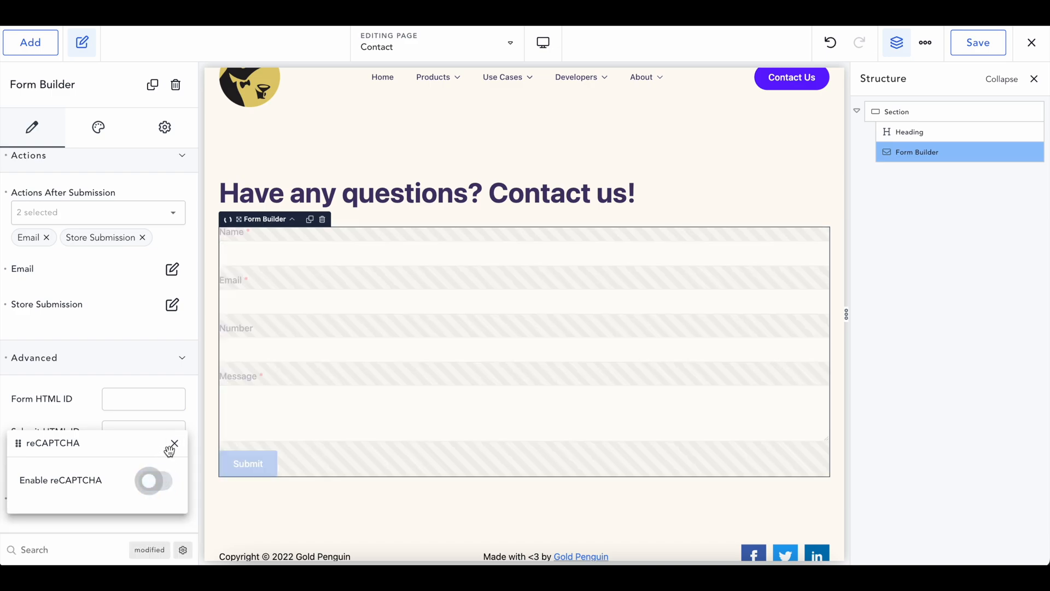
{"action": "left_click", "coordinate": [174, 443]}
{"action": "left_click", "coordinate": [975, 49]}
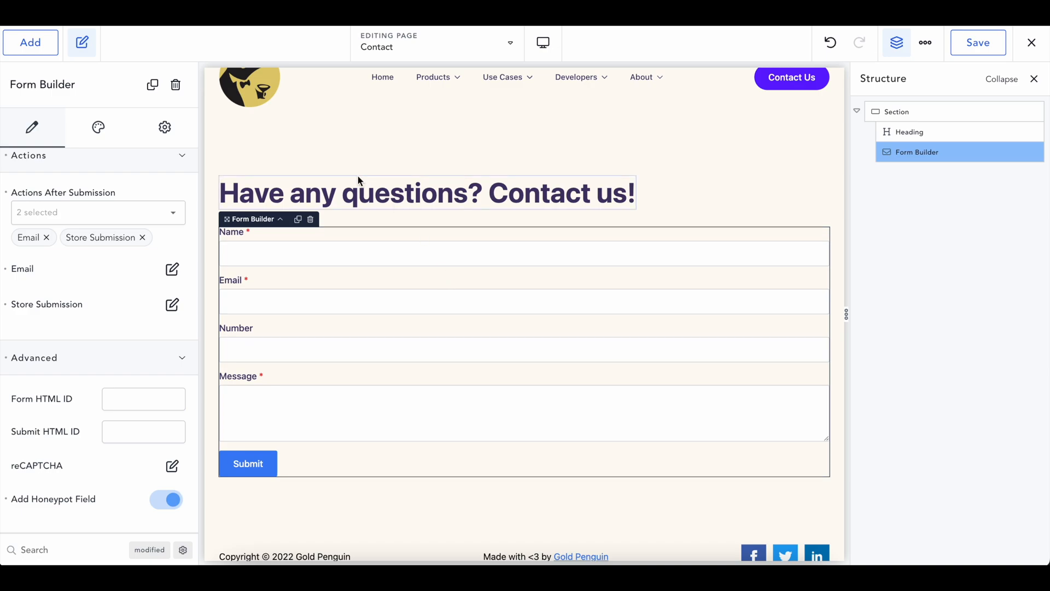
{"action": "scroll", "coordinate": [54, 274], "scroll_direction": "up", "scroll_amount": 5}
Center-align the Submit button and keep the form layout Vertical after trying Horizontal
{"action": "left_click", "coordinate": [98, 140]}
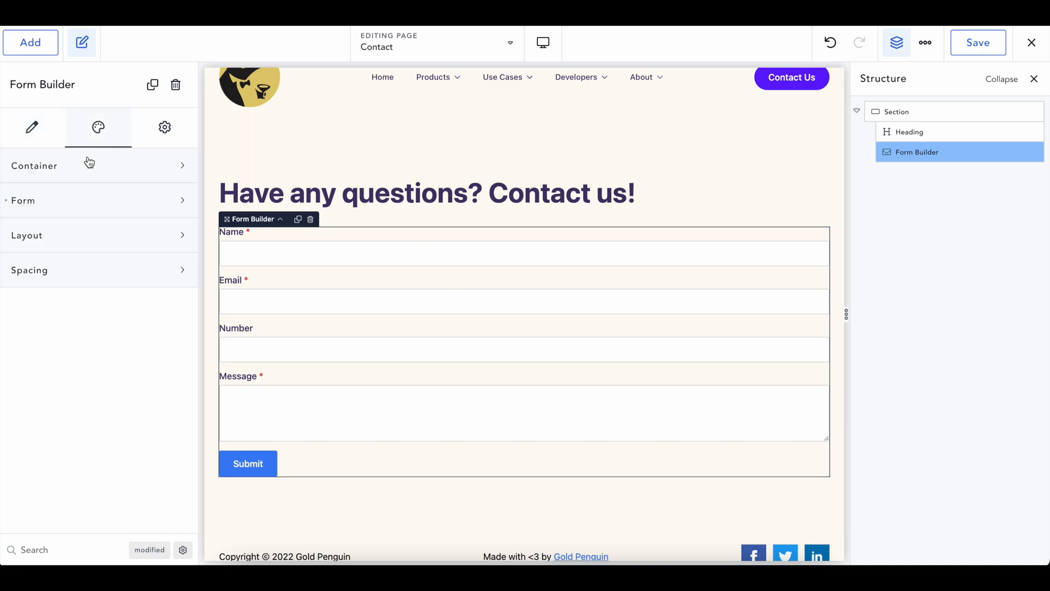
{"action": "left_click", "coordinate": [62, 202]}
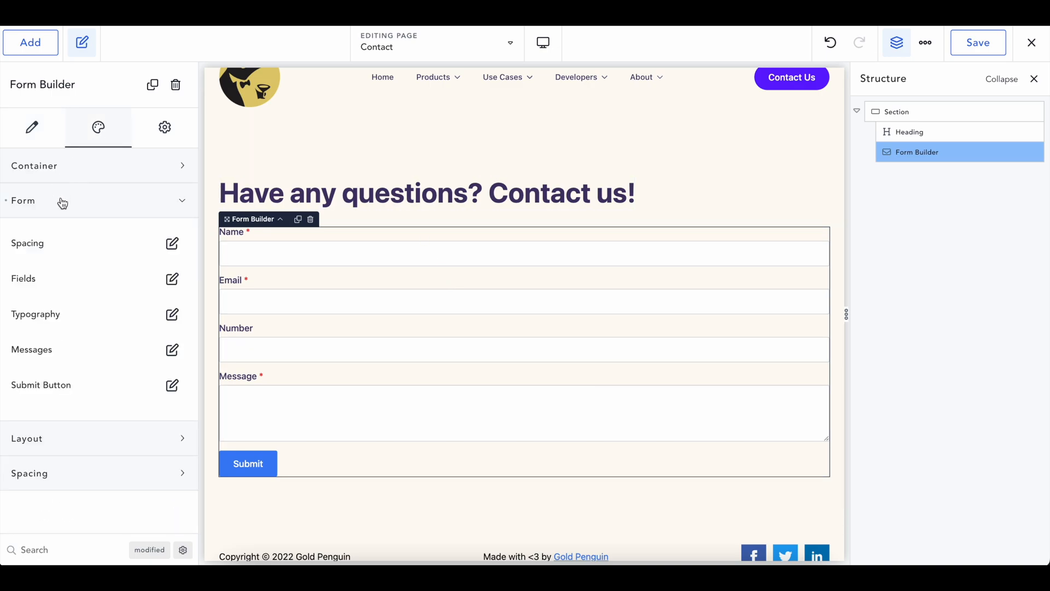
{"action": "left_click", "coordinate": [172, 386]}
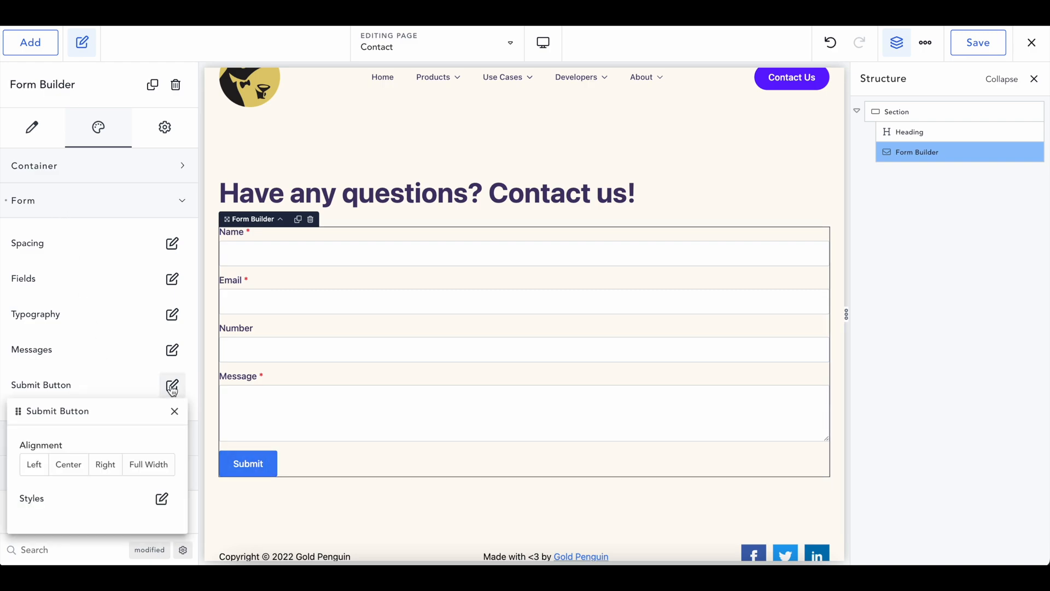
{"action": "left_click", "coordinate": [72, 465]}
{"action": "left_click", "coordinate": [174, 411]}
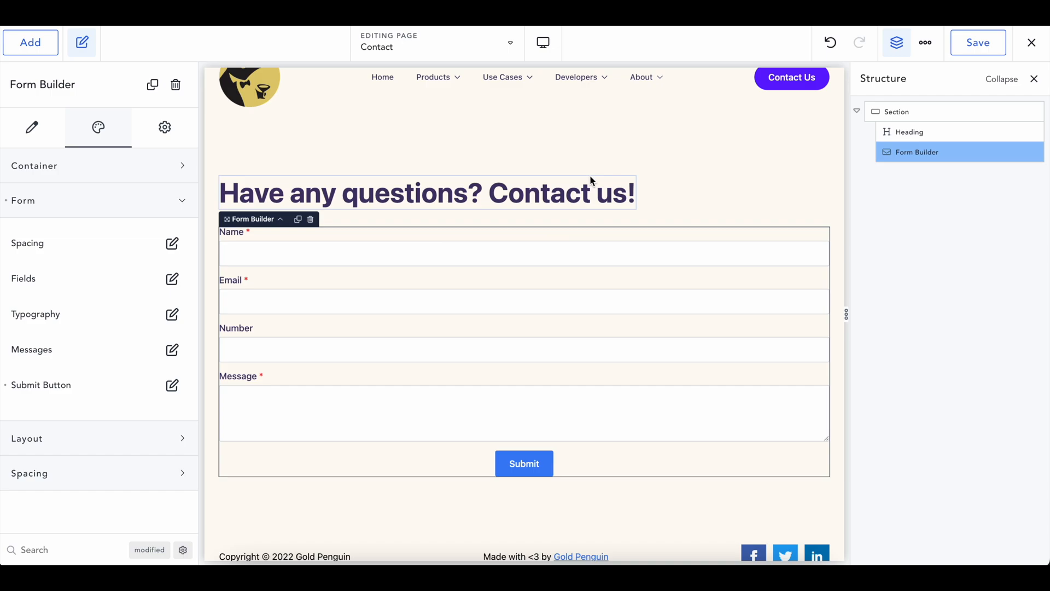
{"action": "left_click", "coordinate": [113, 438]}
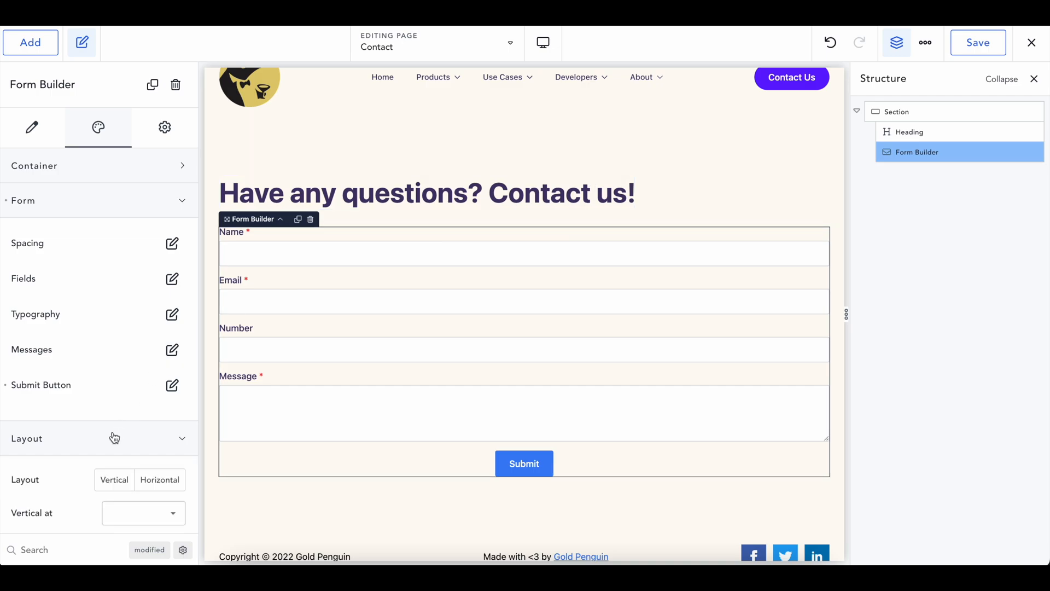
{"action": "left_click", "coordinate": [139, 475]}
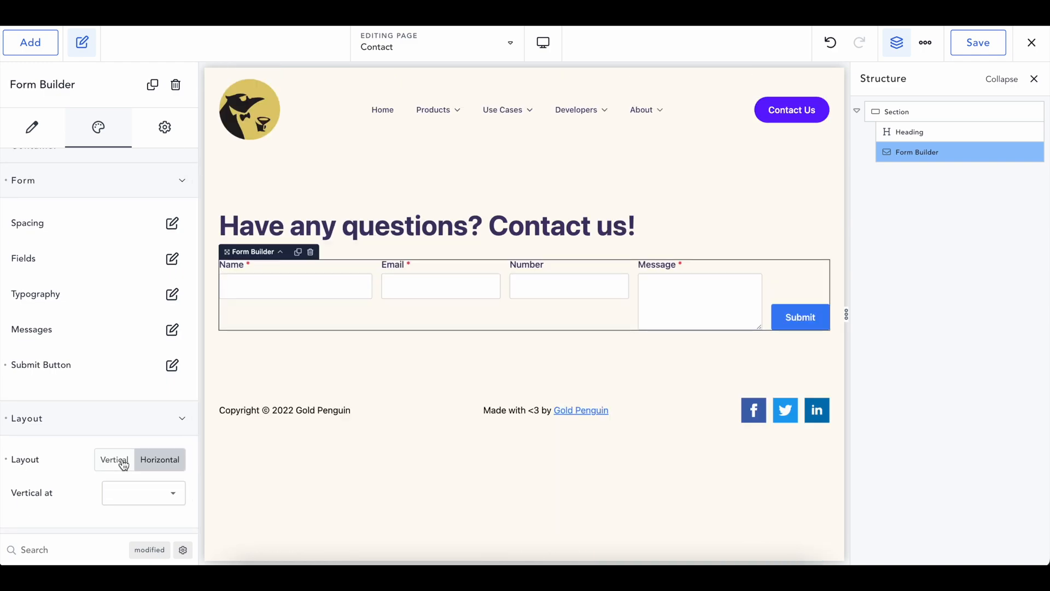
{"action": "left_click", "coordinate": [124, 464]}
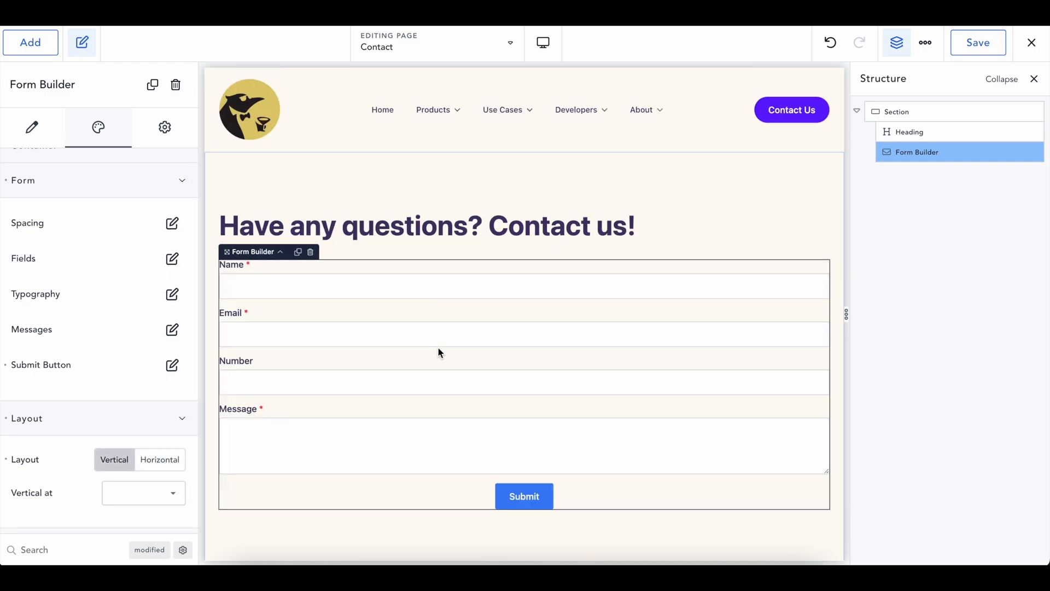
On the live Contact page, fill in the sender's name, email and Number 123
{"action": "mouse_move", "coordinate": [1030, 41]}
{"action": "left_click", "coordinate": [987, 77]}
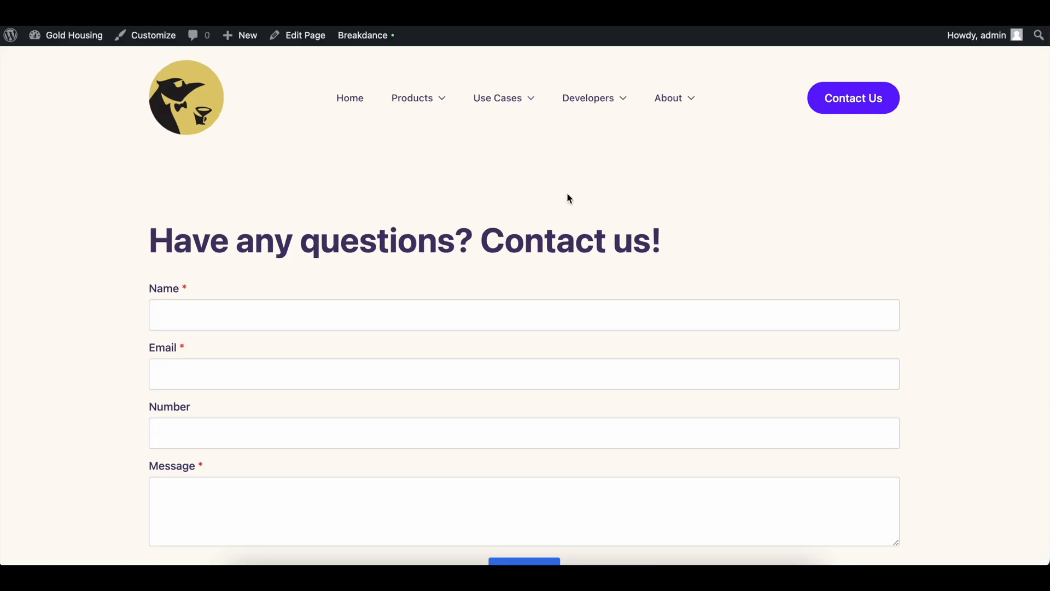
{"action": "scroll", "coordinate": [569, 198], "scroll_direction": "down", "scroll_amount": 2}
{"action": "left_click", "coordinate": [471, 228]}
{"action": "type", "text": "Justin"}
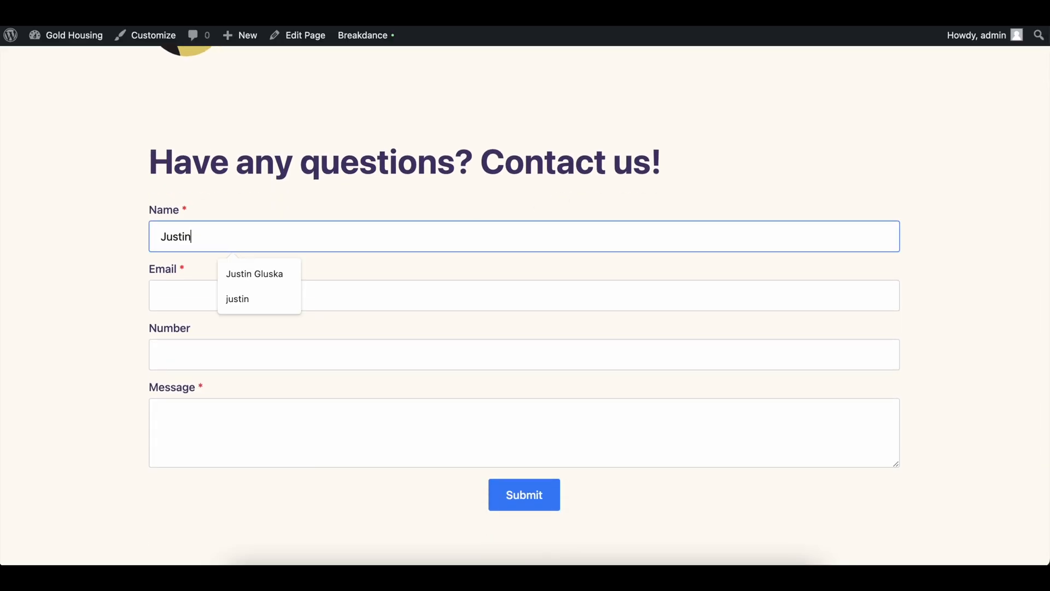
{"action": "key", "text": "Tab"}
{"action": "key", "text": "Tab"}
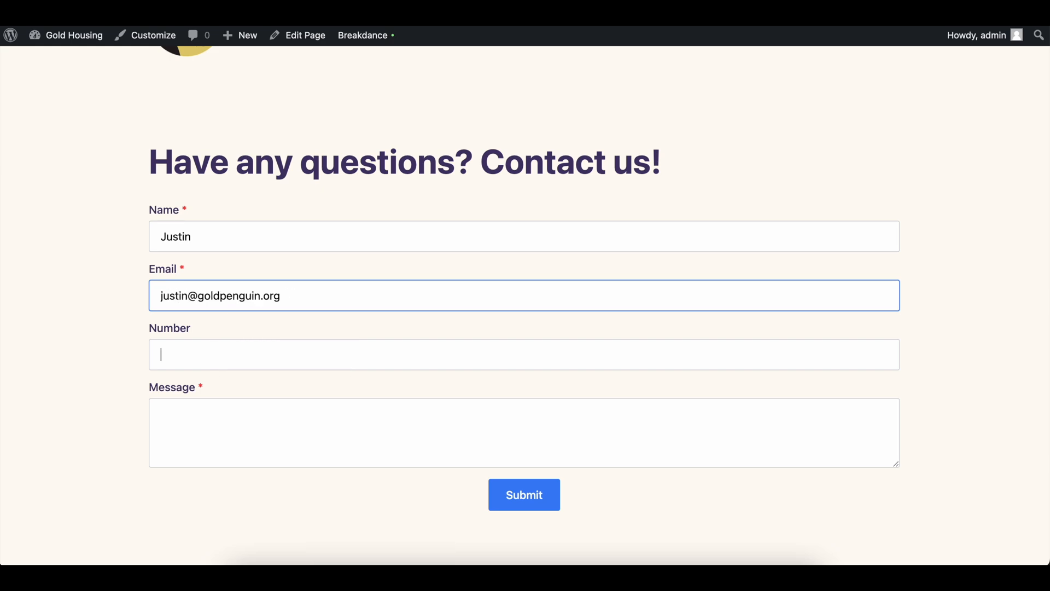
{"action": "type", "text": "123"}
Enter the message 'Hey! I need help.' and submit the test form
{"action": "left_click", "coordinate": [259, 438]}
{"action": "type", "text": "Hey! I need hek"}
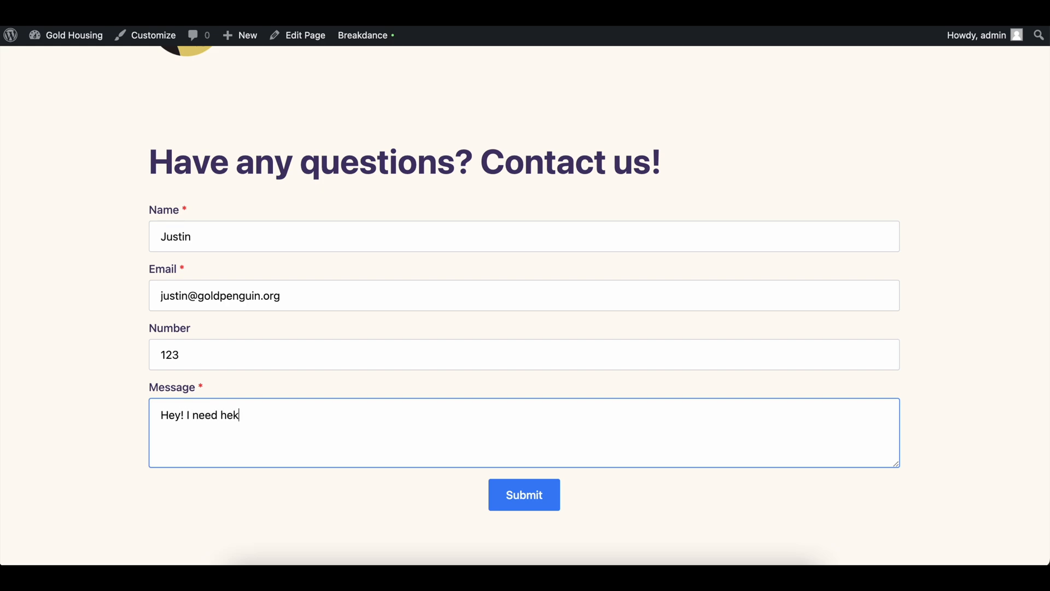
{"action": "key", "text": "BackSpace"}
{"action": "type", "text": "lp."}
{"action": "left_click", "coordinate": [519, 495]}
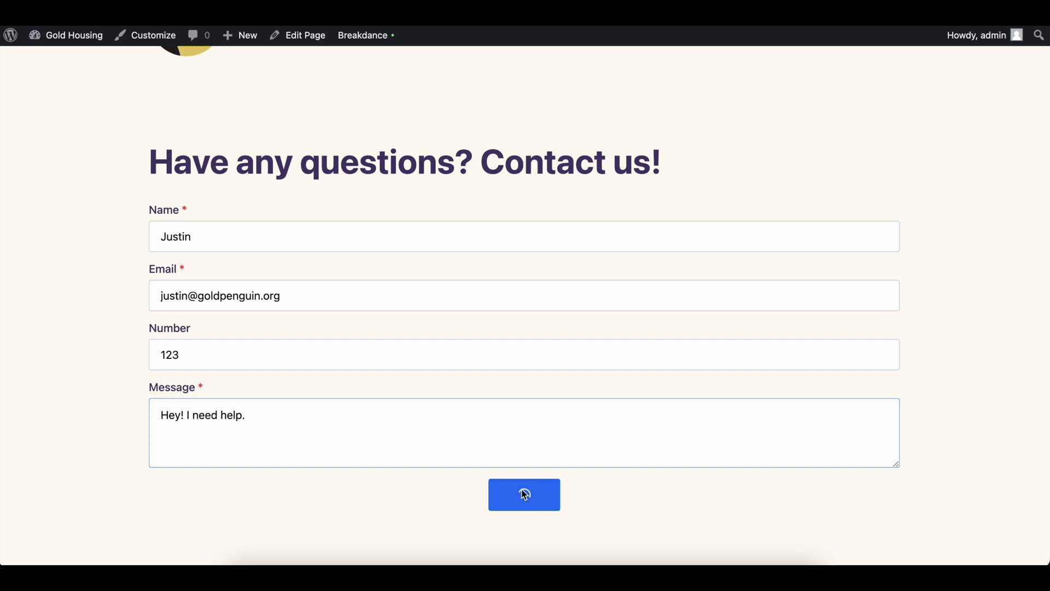
{"action": "scroll", "coordinate": [570, 328], "scroll_direction": "down", "scroll_amount": 2}
{"action": "left_click_drag", "start_coordinate": [172, 421], "coordinate": [315, 427]}
{"action": "left_click", "coordinate": [349, 427]}
Open the test submission "Hey! I need help." from Breakdance Form Submissions in the WordPress dashboard
{"action": "mouse_move", "coordinate": [82, 36]}
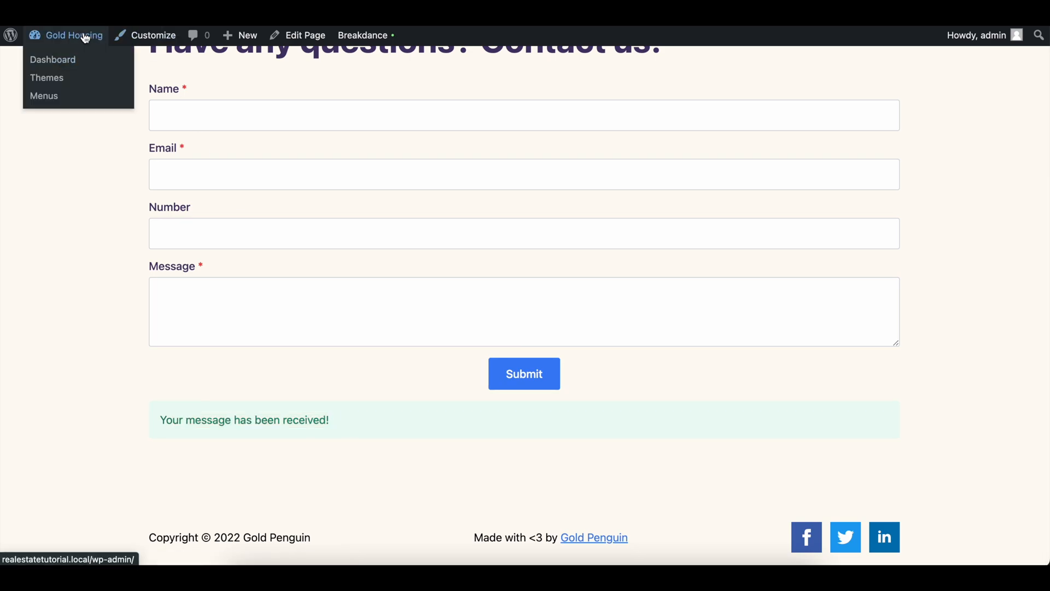
{"action": "left_click", "coordinate": [73, 59]}
{"action": "scroll", "coordinate": [22, 443], "scroll_direction": "down", "scroll_amount": 5}
{"action": "mouse_move", "coordinate": [70, 494]}
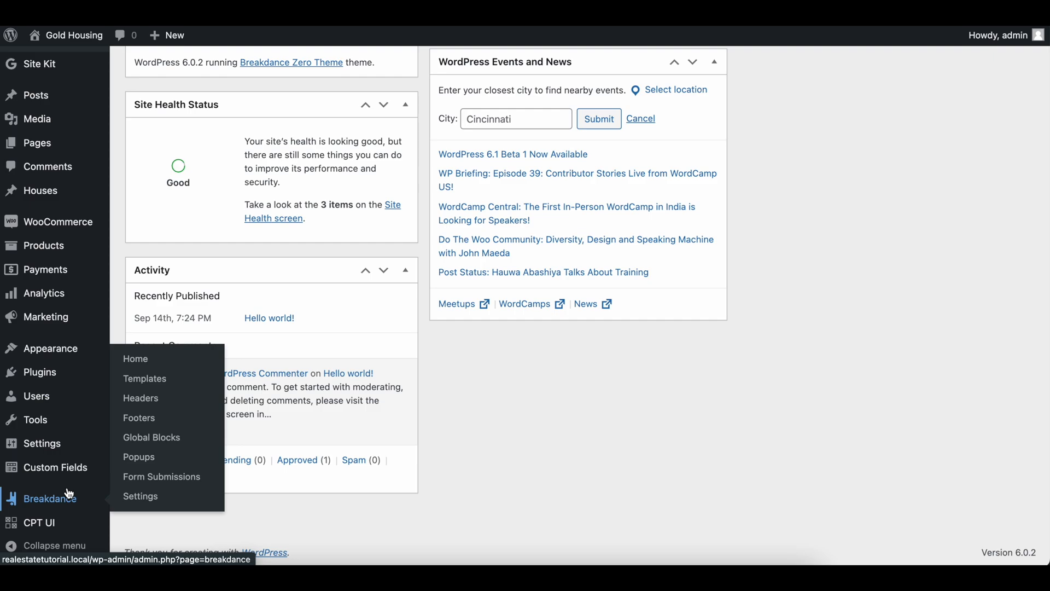
{"action": "left_click", "coordinate": [151, 479]}
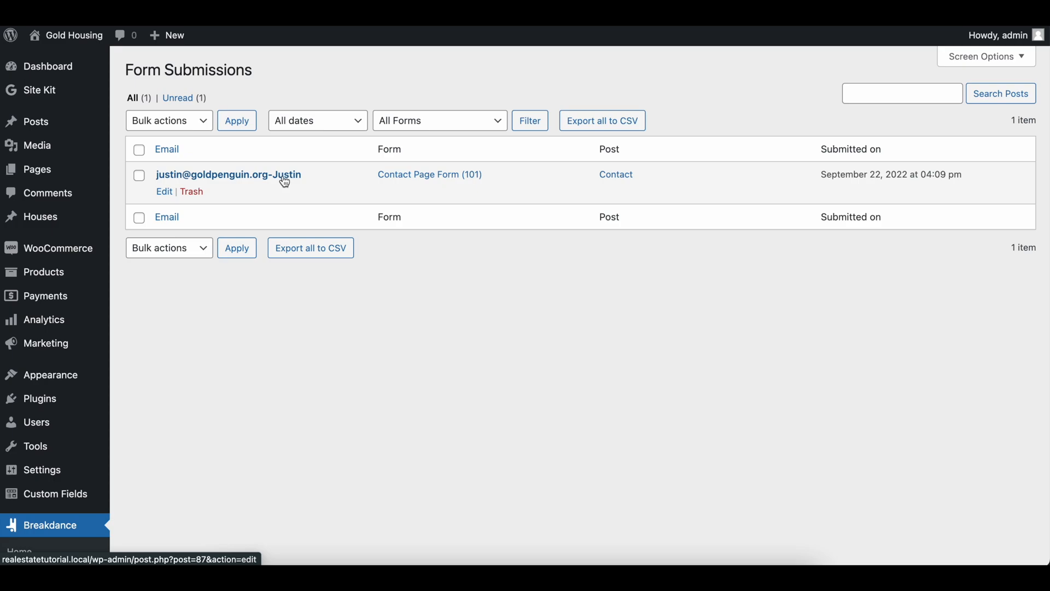
{"action": "left_click", "coordinate": [251, 181]}
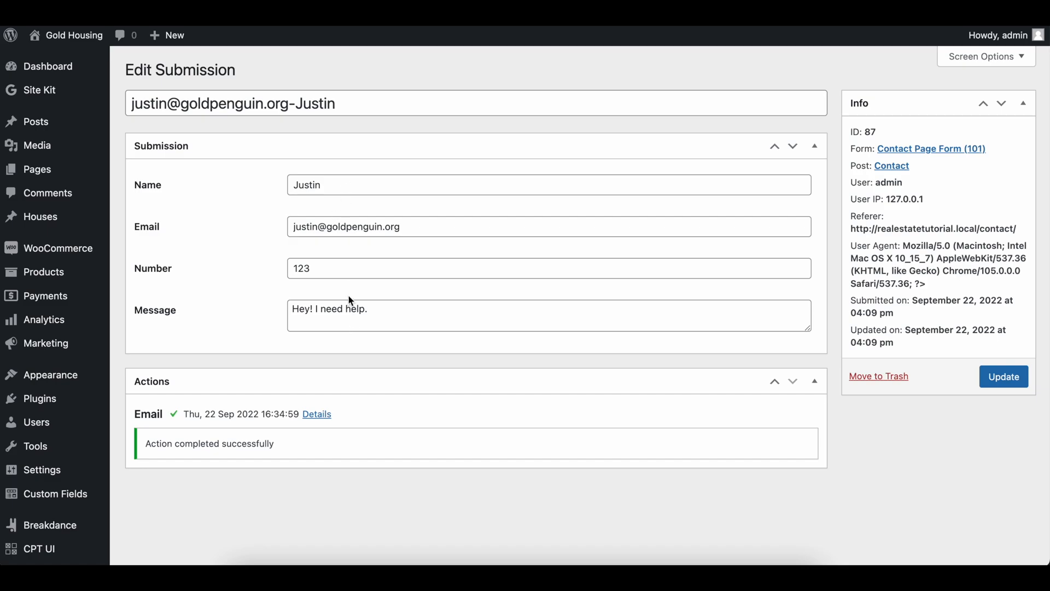
{"action": "left_click_drag", "start_coordinate": [851, 217], "coordinate": [924, 302]}
{"action": "left_click", "coordinate": [930, 304]}
{"action": "left_click_drag", "start_coordinate": [903, 247], "coordinate": [937, 246]}
{"action": "left_click", "coordinate": [938, 246]}
{"action": "left_click_drag", "start_coordinate": [926, 200], "coordinate": [886, 199]}
{"action": "left_click", "coordinate": [314, 414]}
{"action": "left_click_drag", "start_coordinate": [383, 126], "coordinate": [516, 306]}
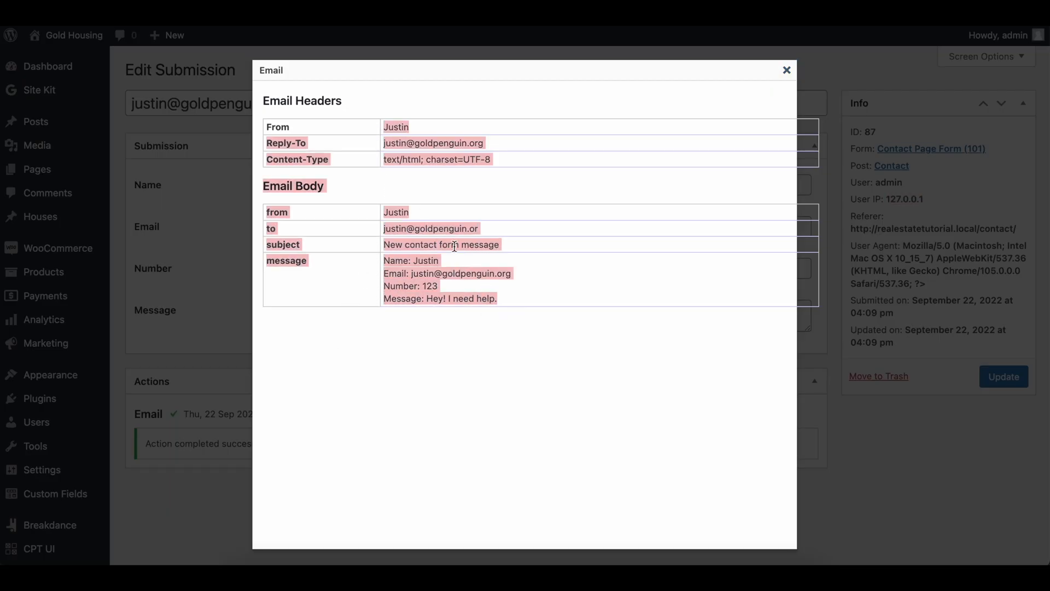
{"action": "left_click", "coordinate": [166, 348]}
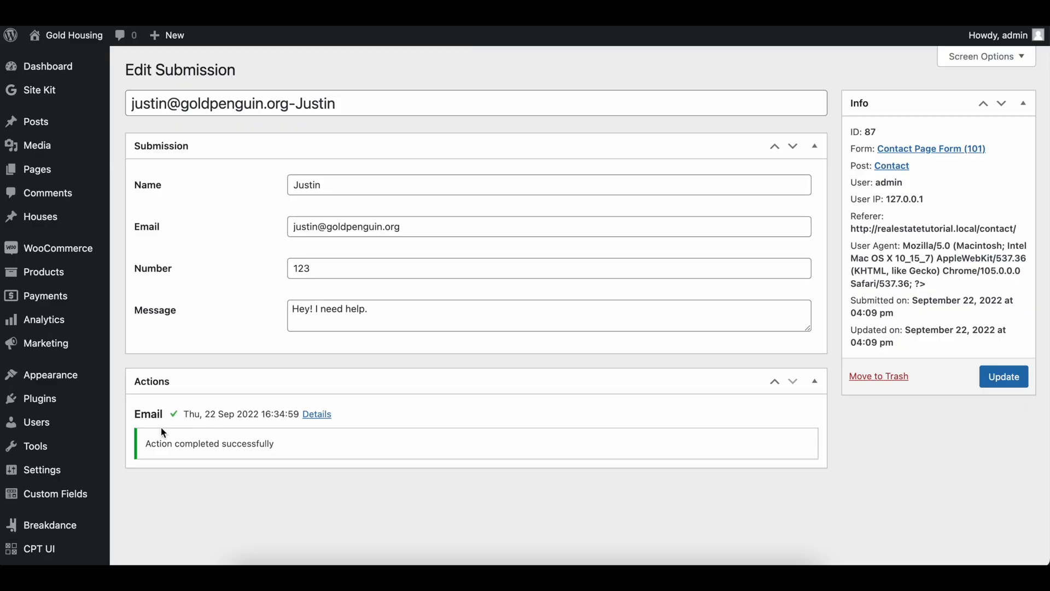